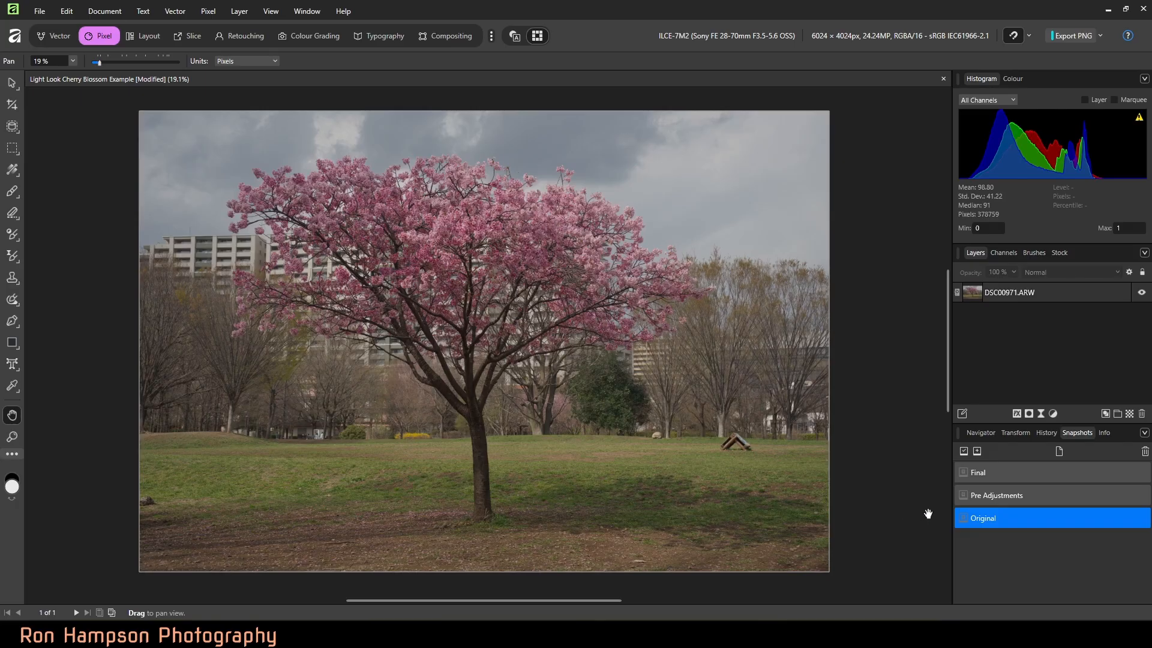
# Step: Restore the Final snapshot to preview the finished edit, and return to the Original snapshot
pyautogui.click(981, 474)
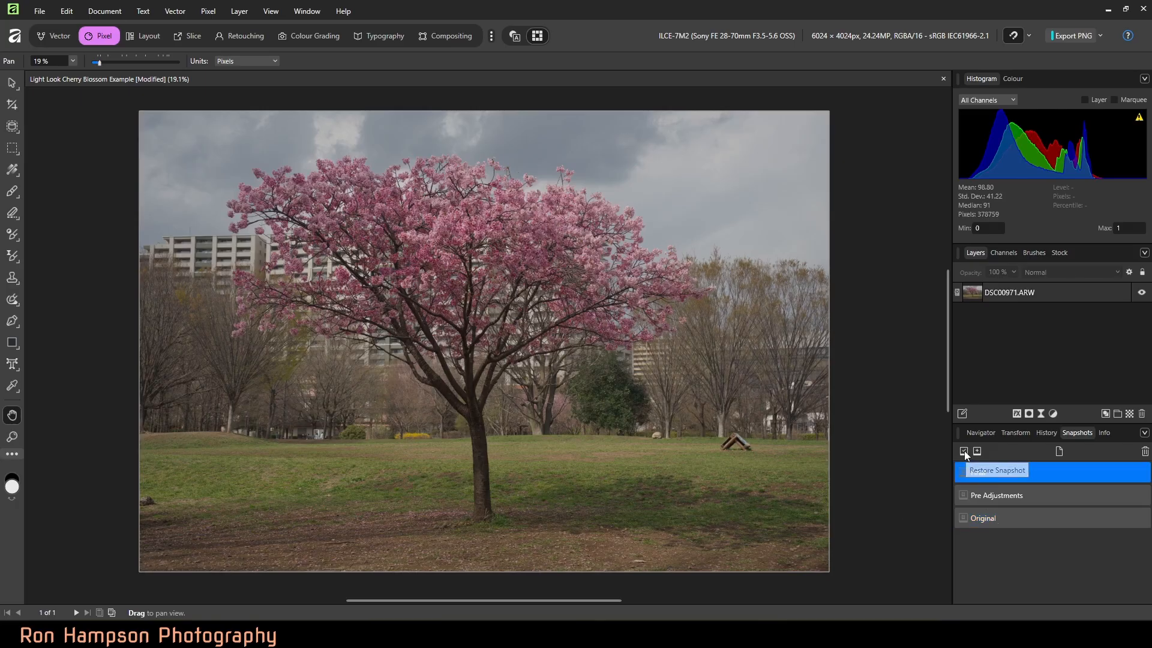
pyautogui.click(964, 451)
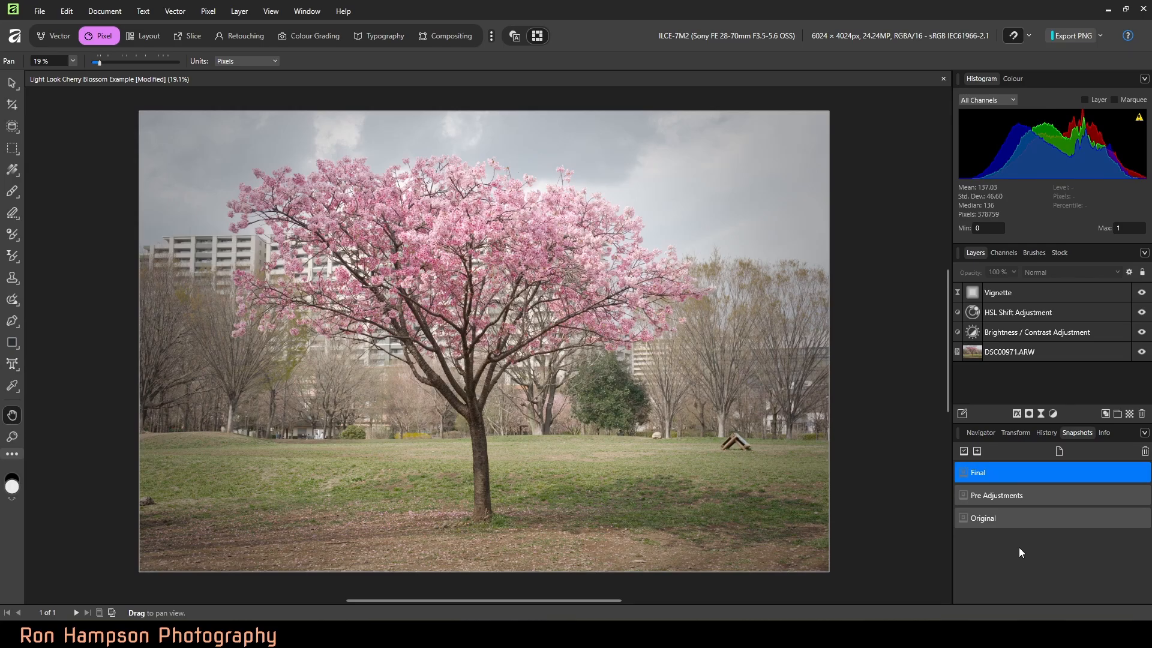
pyautogui.click(987, 521)
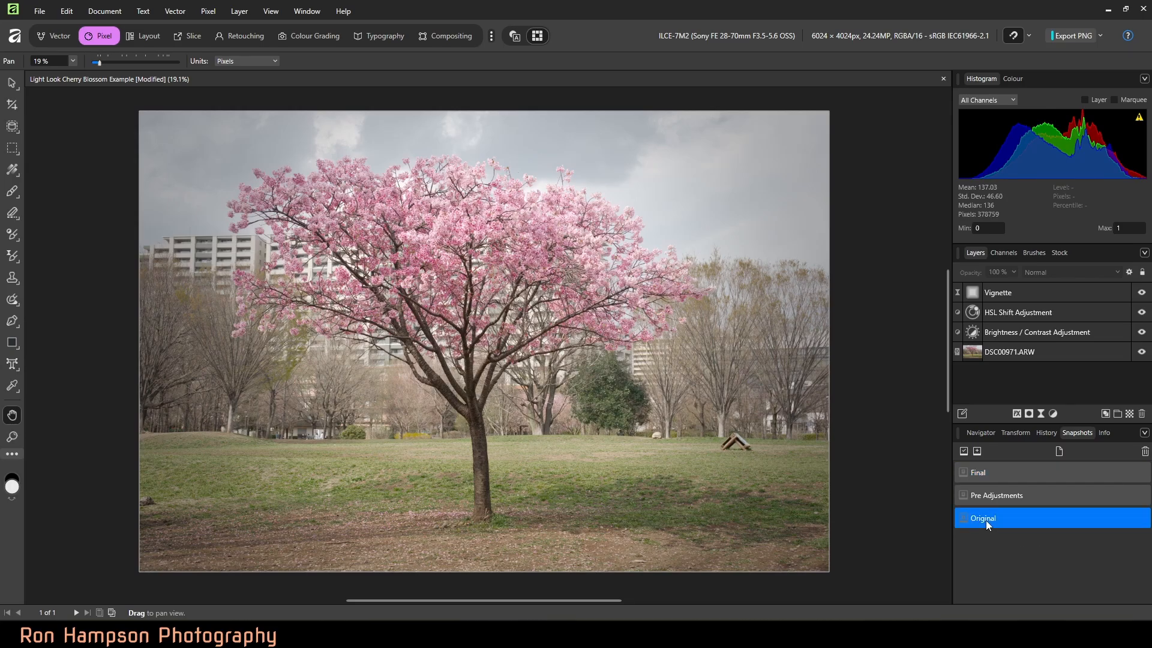
pyautogui.click(964, 451)
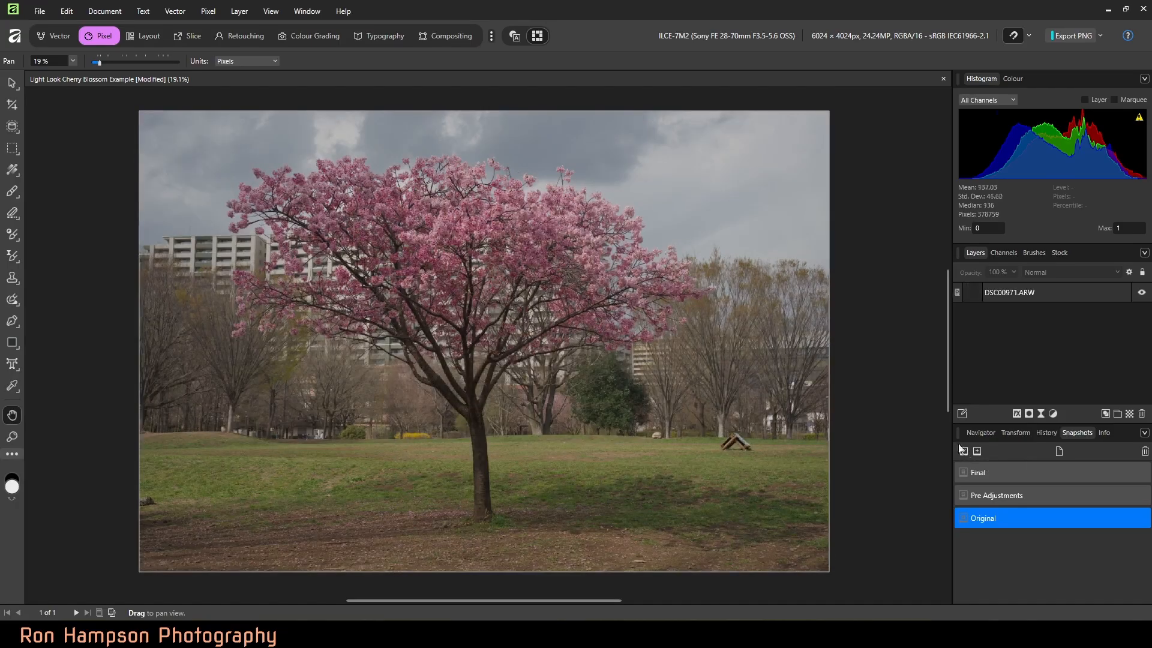
# Step: Open the DSC00971.ARW layer for RAW development and check its lens corrections, toggling Chromatic Aberration Reduction off and back on
pyautogui.click(975, 293)
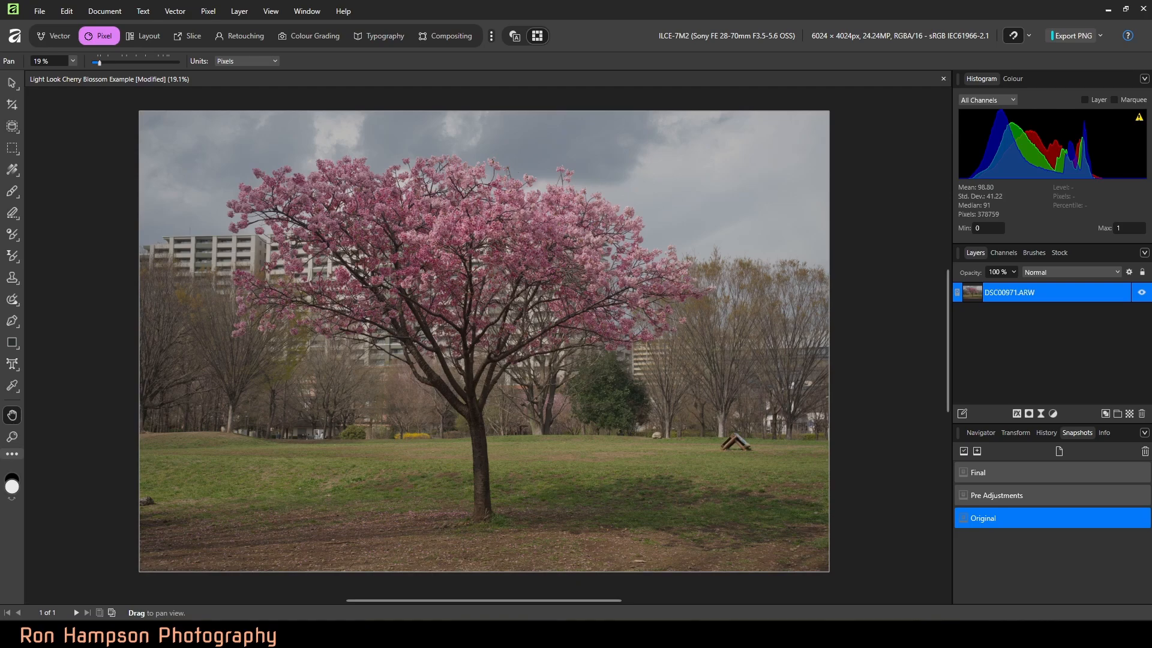
pyautogui.doubleClick(975, 292)
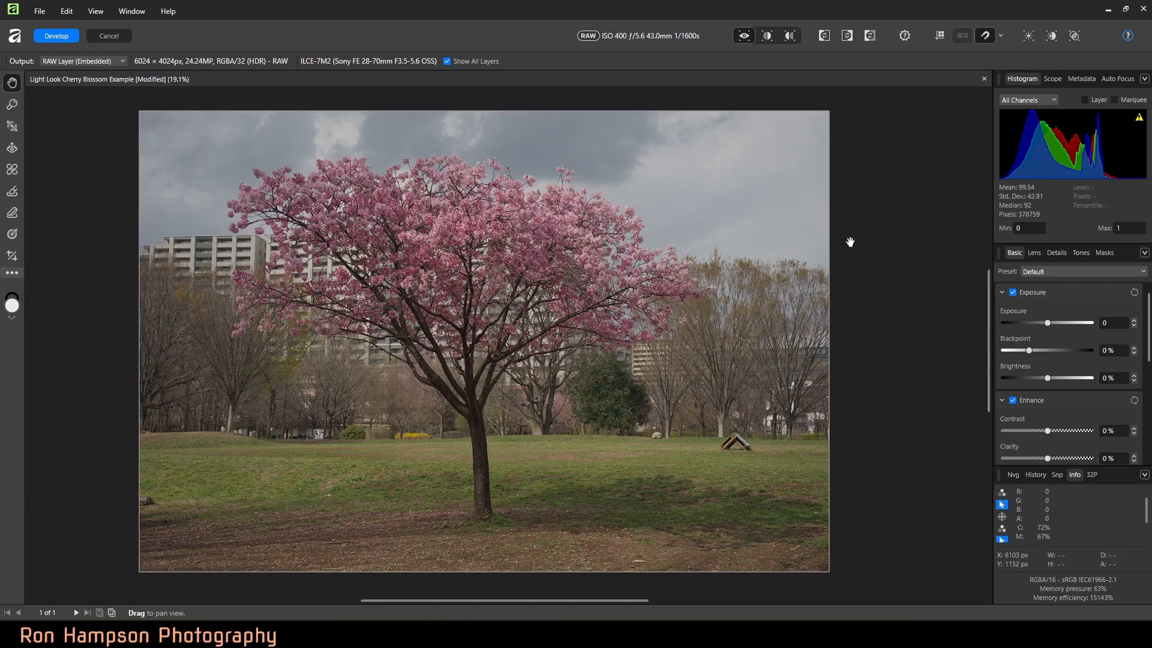
pyautogui.click(1033, 253)
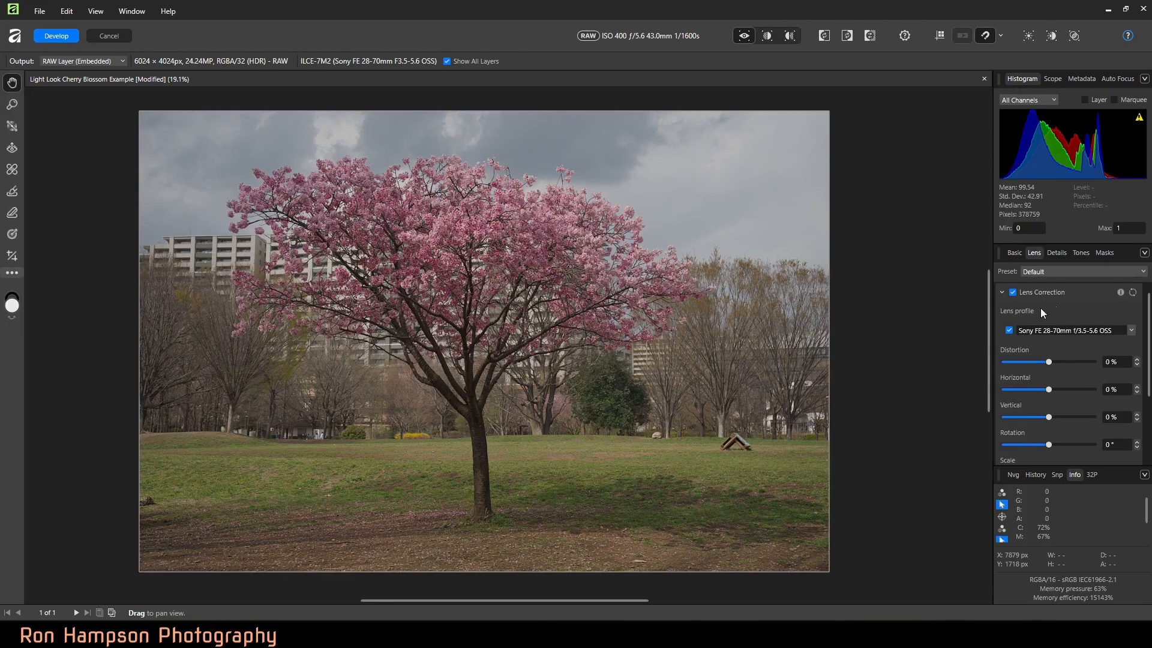
pyautogui.scroll(-2, 1049, 309)
pyautogui.scroll(-2, 1048, 307)
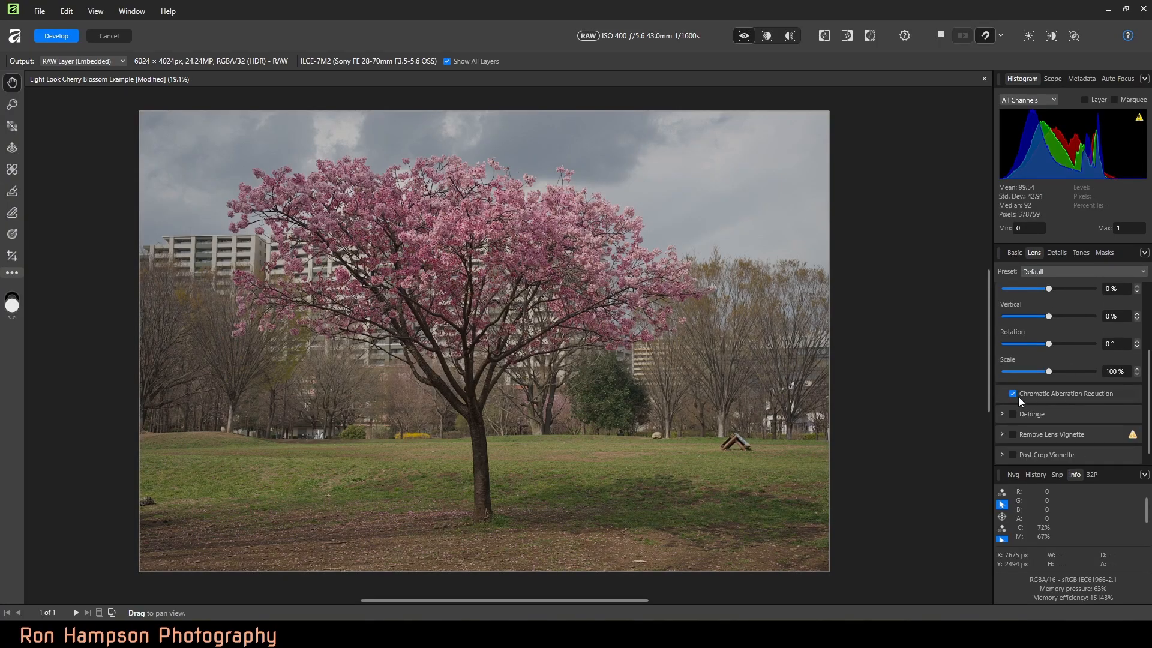
pyautogui.click(1014, 395)
pyautogui.click(1013, 394)
# Step: Raise the RAW exposure to 0.724 and develop the image
pyautogui.click(1014, 254)
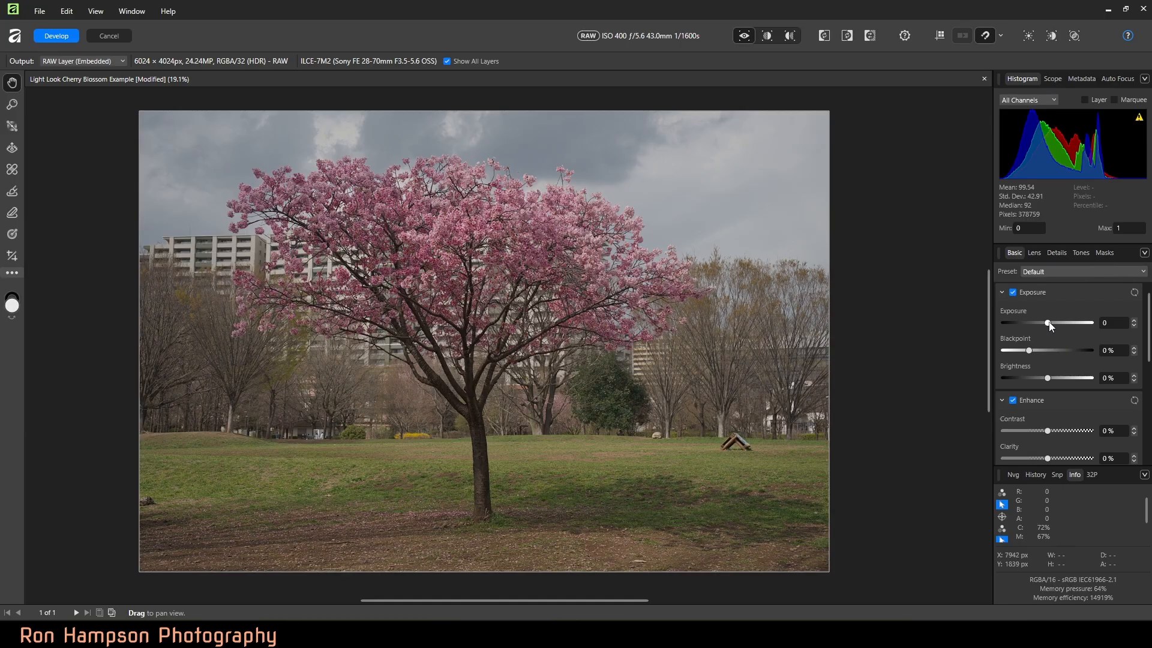
pyautogui.moveTo(1050, 323); pyautogui.dragTo(1054, 325)
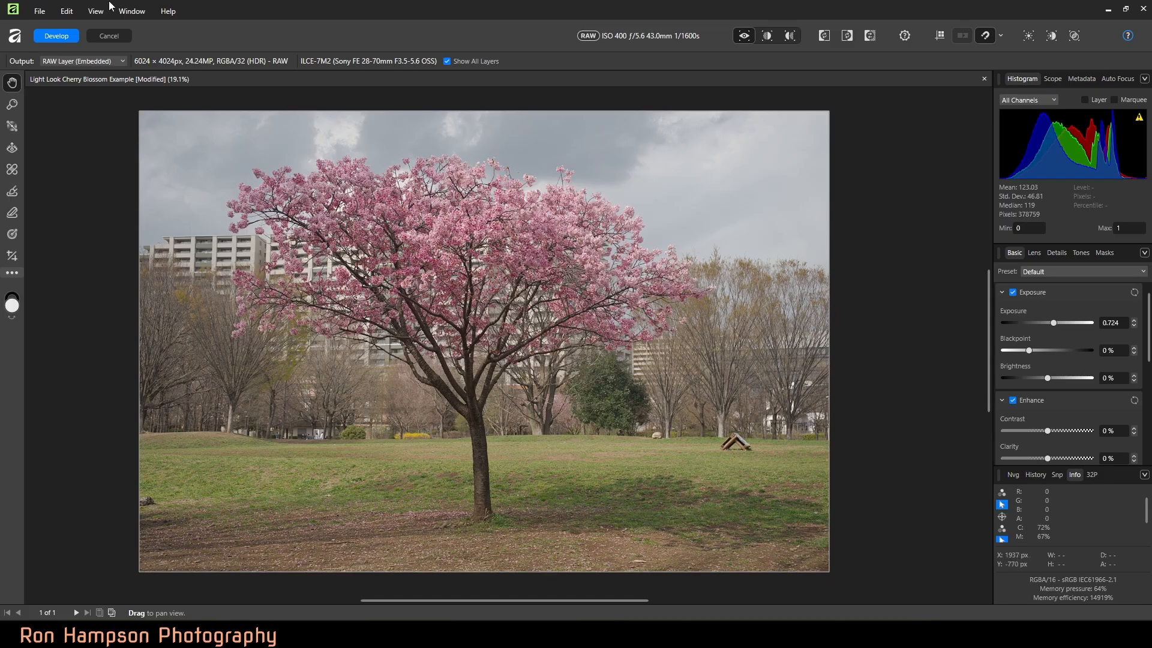
pyautogui.click(60, 36)
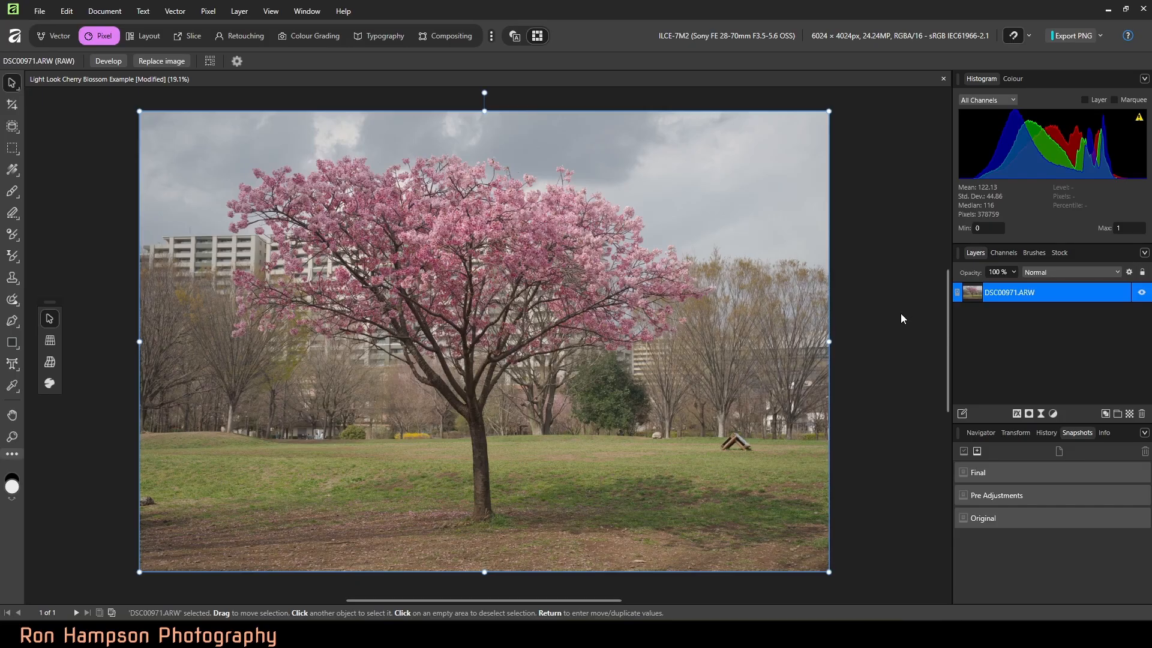
# Step: Add a Brightness / Contrast adjustment above the photo with brightness at 29%
pyautogui.click(1054, 414)
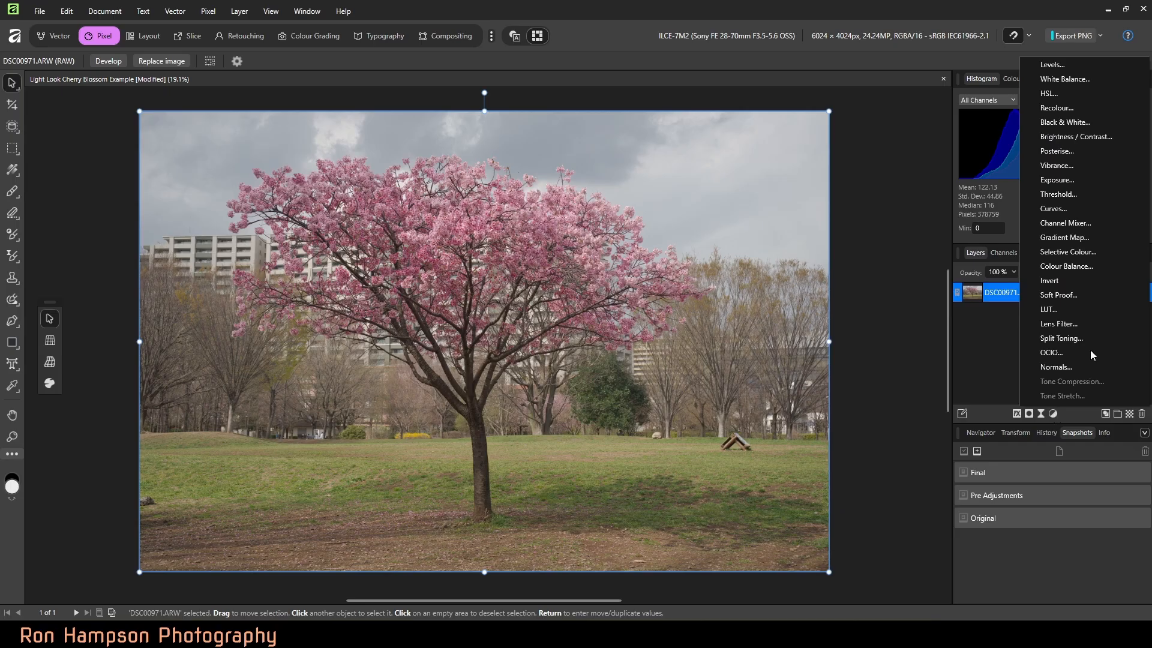
pyautogui.click(1070, 137)
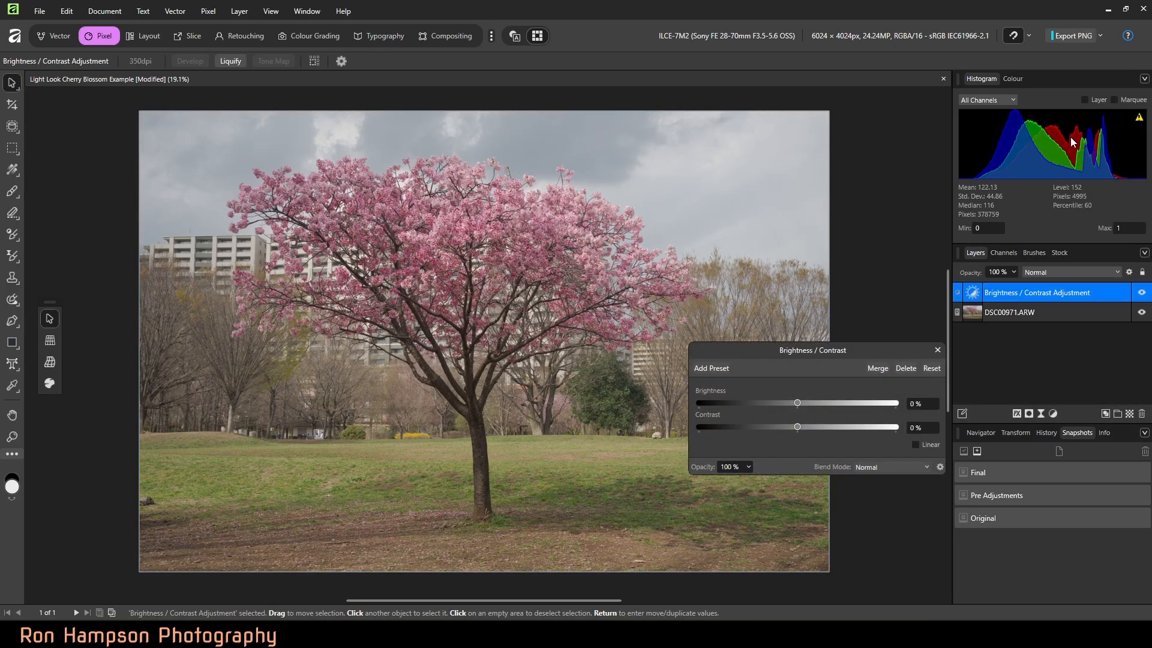
pyautogui.moveTo(863, 347); pyautogui.dragTo(995, 458)
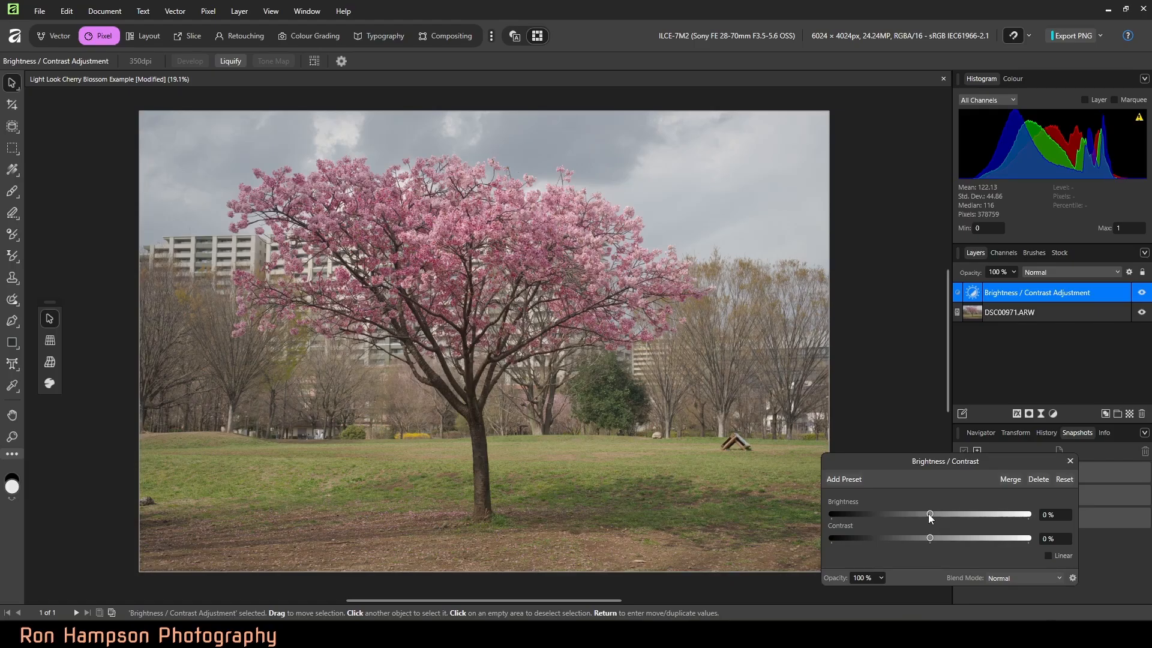
pyautogui.moveTo(935, 513); pyautogui.dragTo(957, 514)
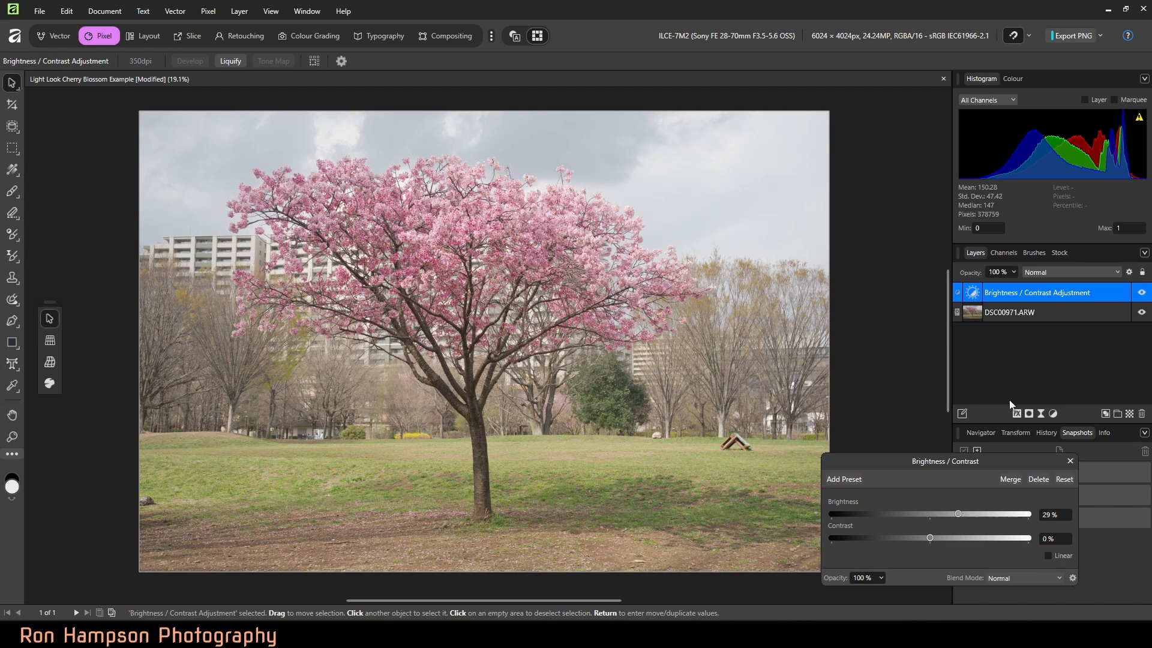
pyautogui.click(1070, 460)
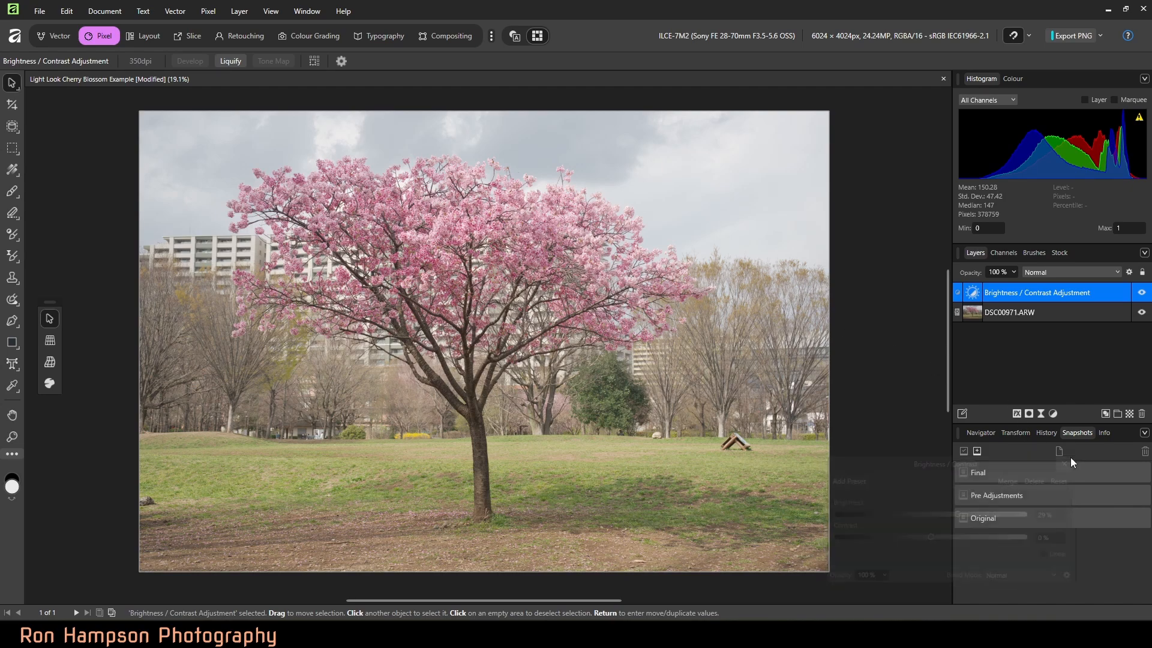
# Step: Add an HSL adjustment that shifts the magenta range, resampled from the pink blossoms, by 13% saturation and 23% luminosity
pyautogui.click(1053, 413)
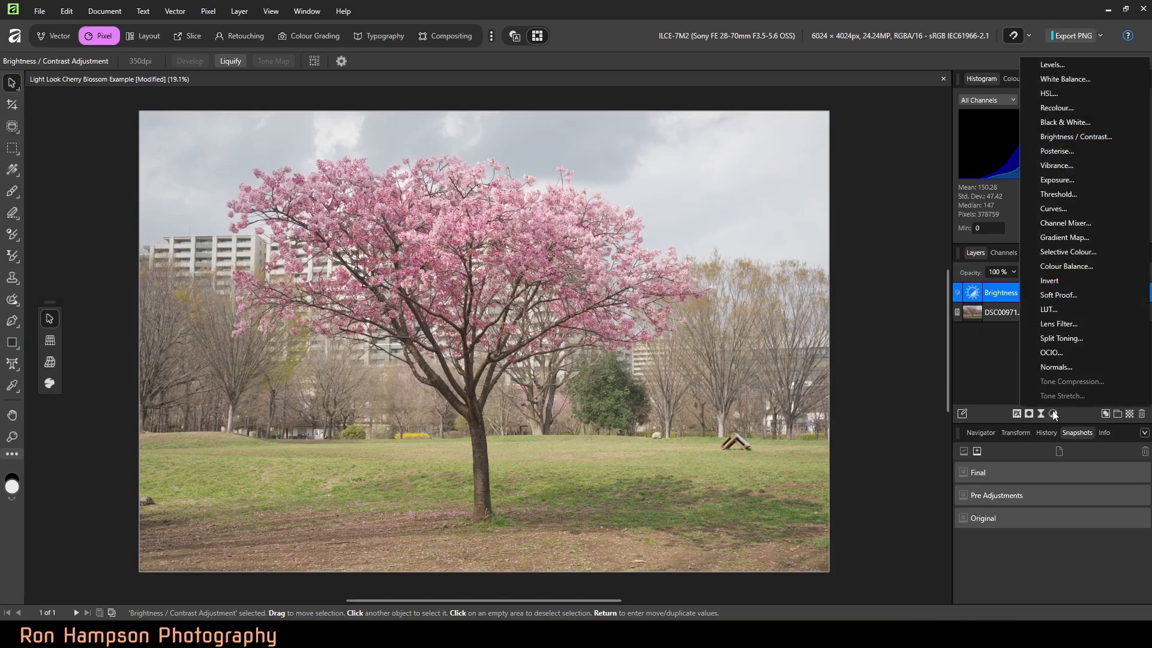
pyautogui.click(1060, 94)
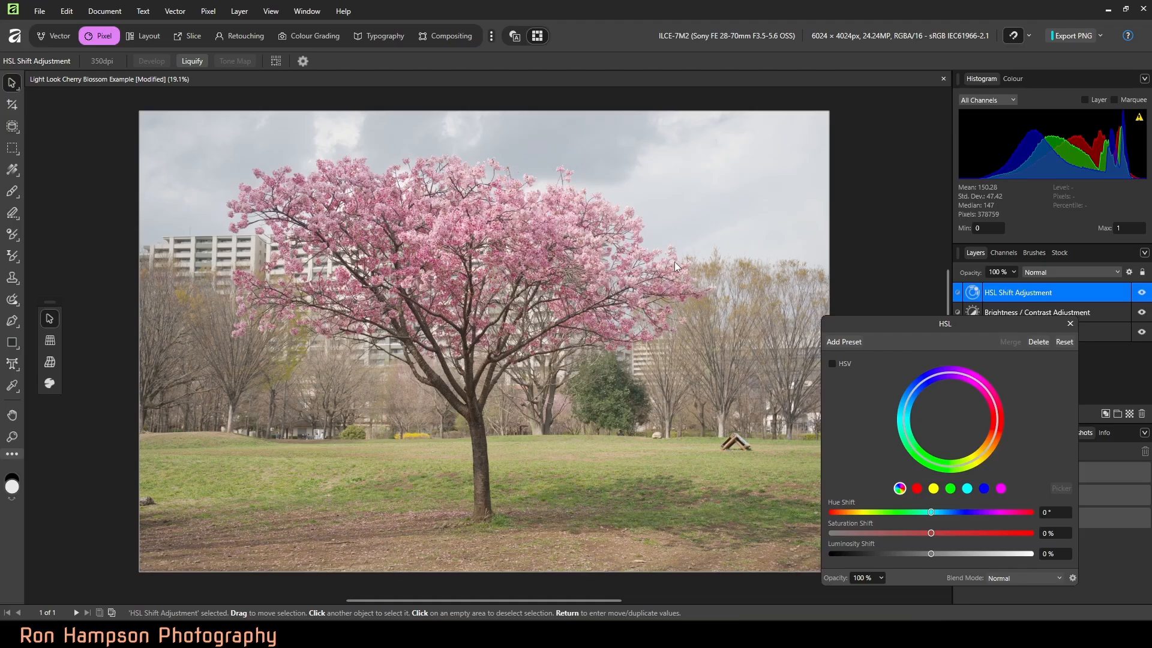
pyautogui.hotkey('ctrl', '1')
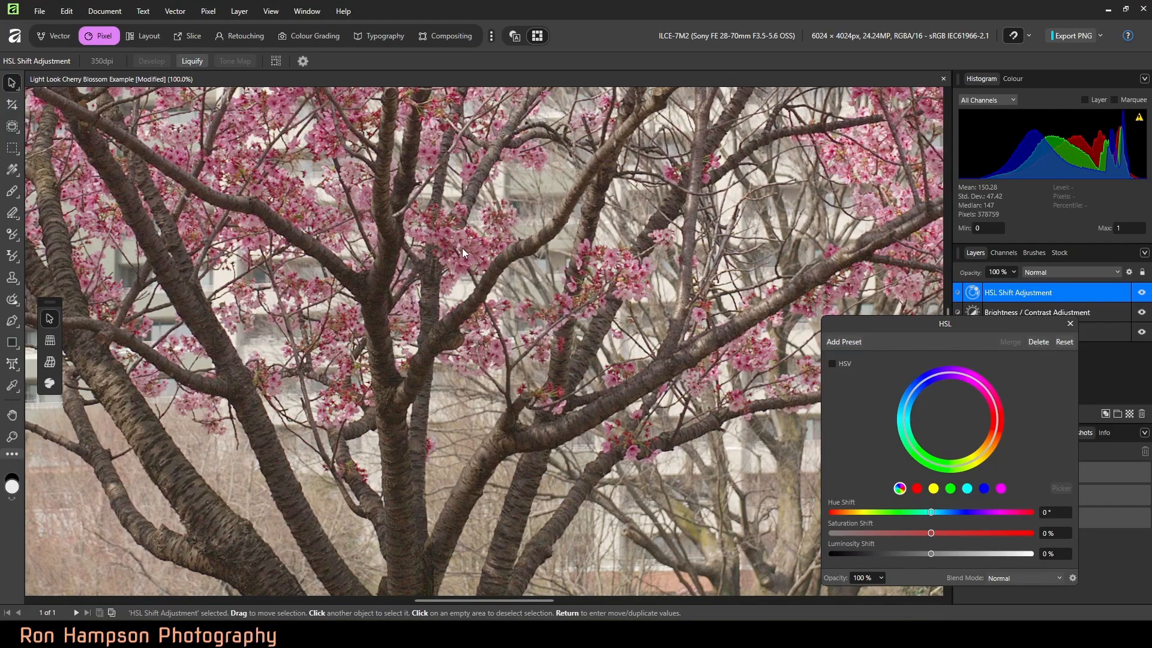
pyautogui.click(1001, 488)
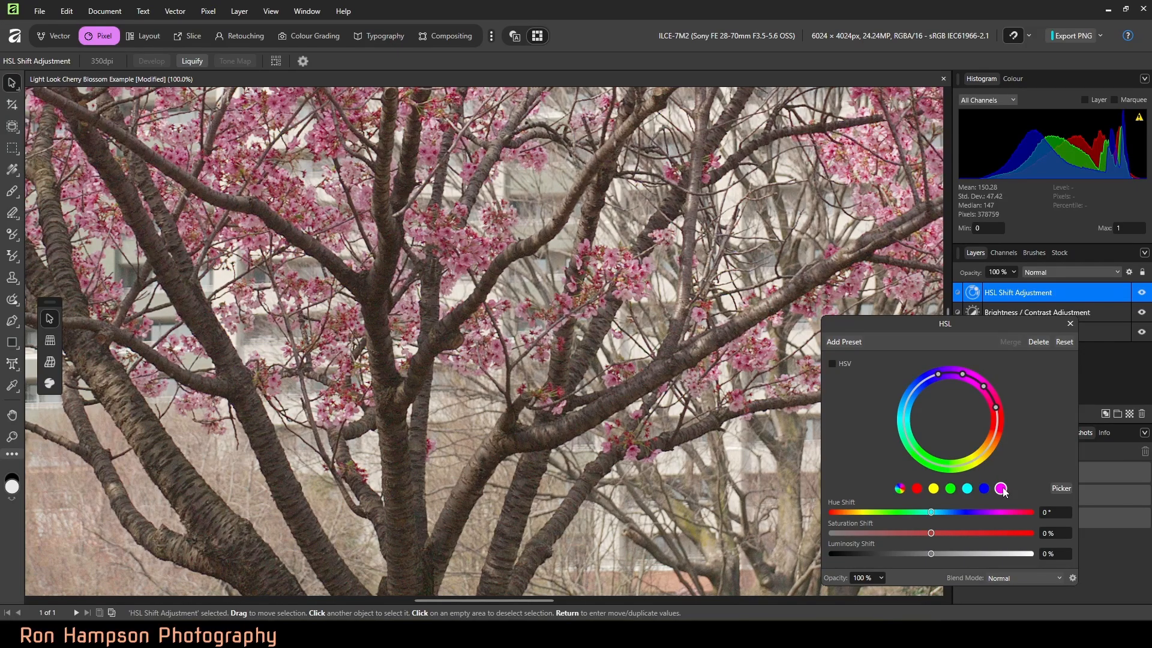
pyautogui.click(1059, 486)
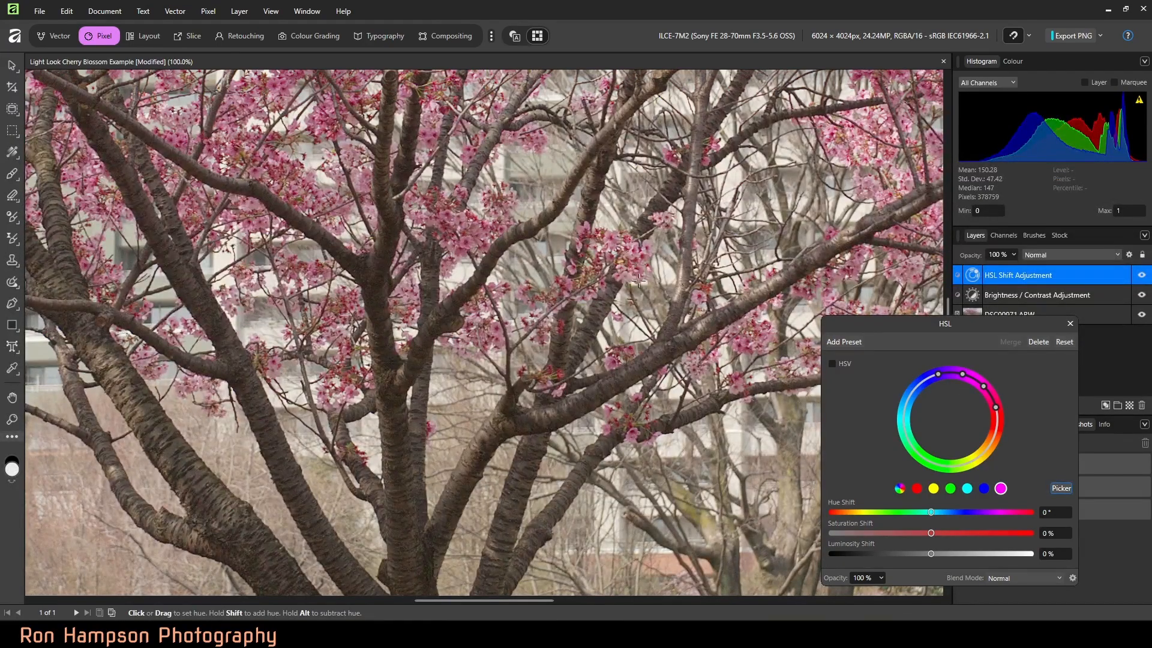
pyautogui.click(471, 242)
pyautogui.moveTo(931, 534); pyautogui.dragTo(941, 533)
pyautogui.moveTo(933, 552); pyautogui.dragTo(950, 552)
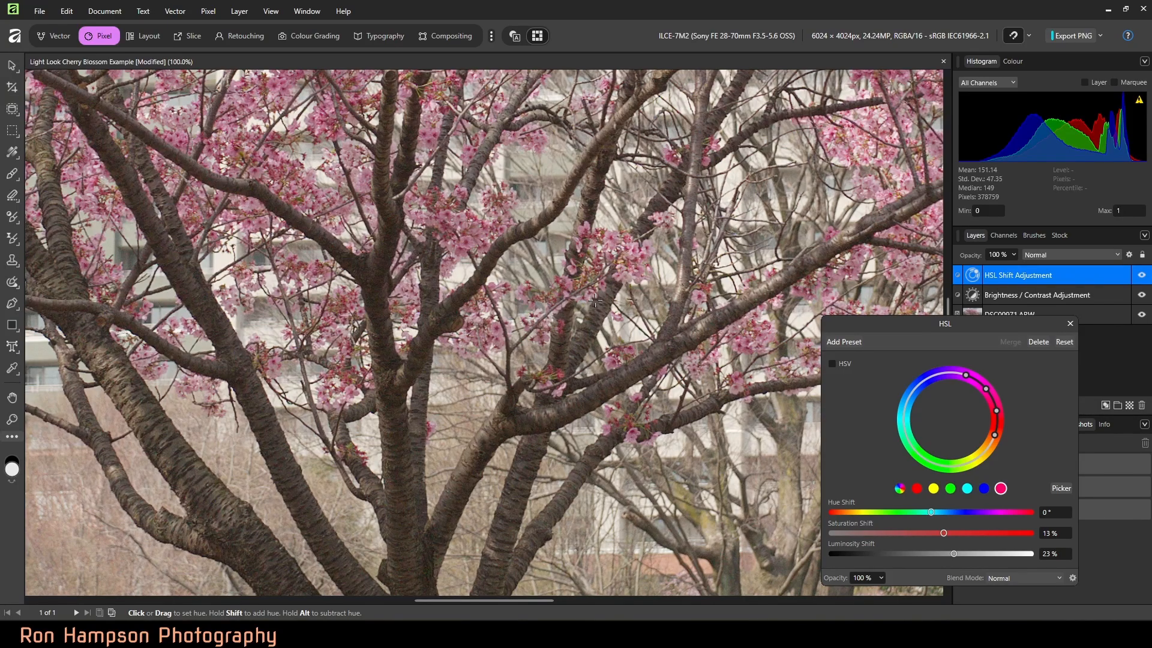
# Step: Compare the whole photo with the HSL adjustment hidden and shown, and close its settings
pyautogui.hotkey('ctrl', '0')
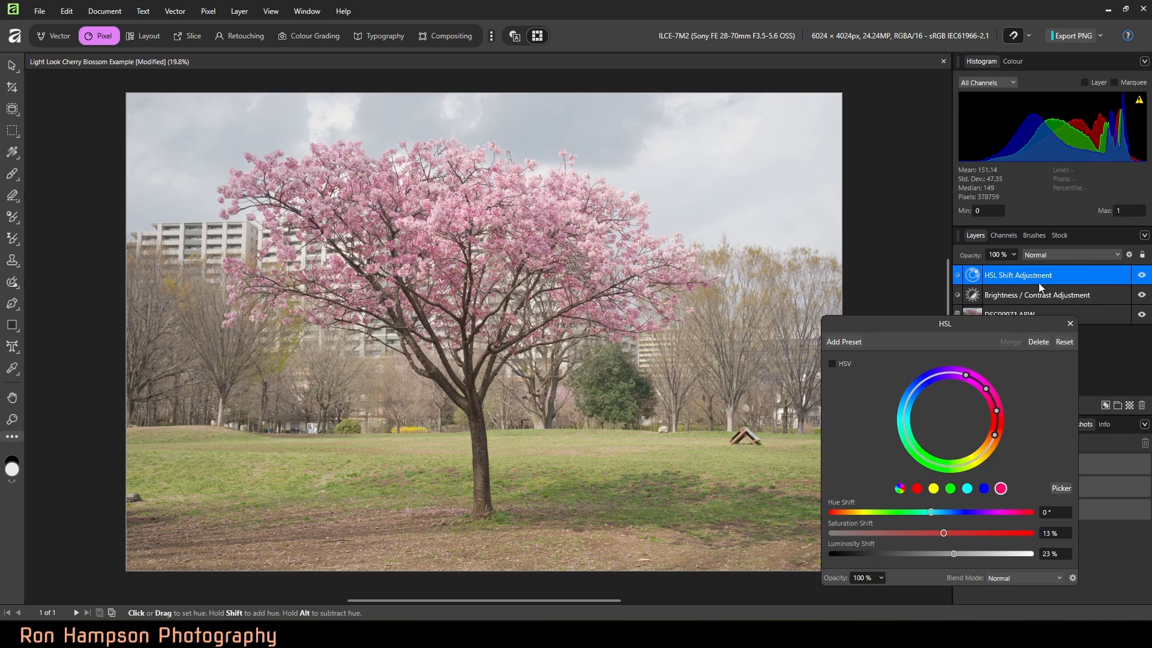
pyautogui.click(1143, 274)
pyautogui.click(1143, 275)
pyautogui.click(1143, 275)
pyautogui.click(1143, 275)
pyautogui.click(1070, 324)
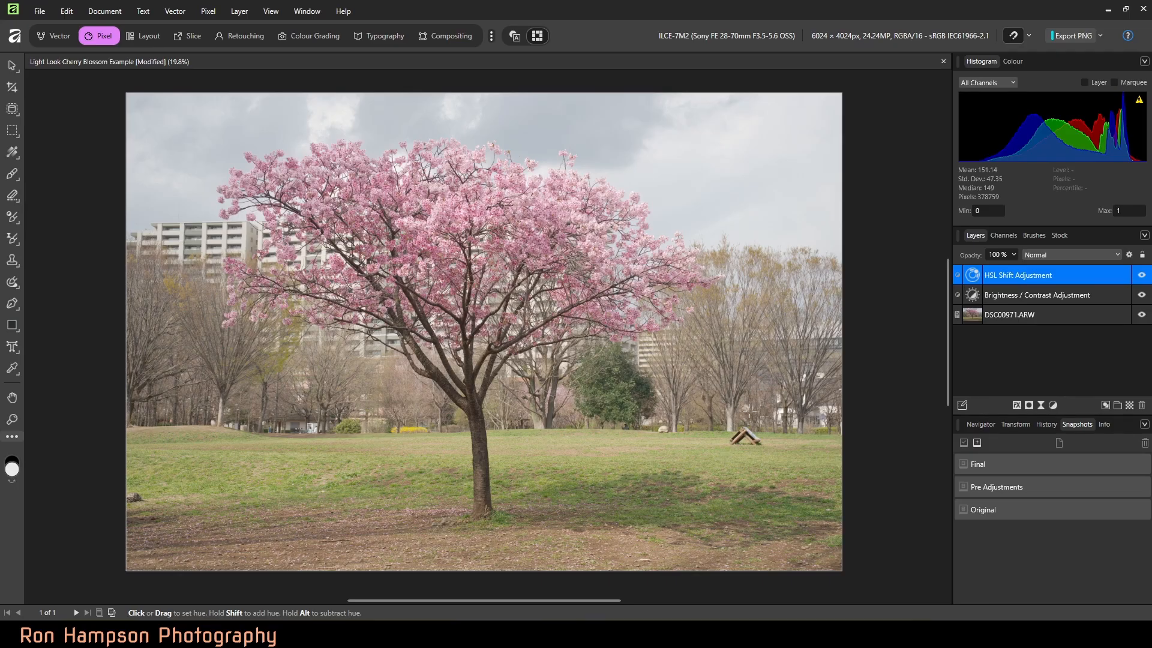
# Step: Add a live Vignette filter above the adjustments, try an exposure of -3.554, and reset the exposure
pyautogui.click(1041, 407)
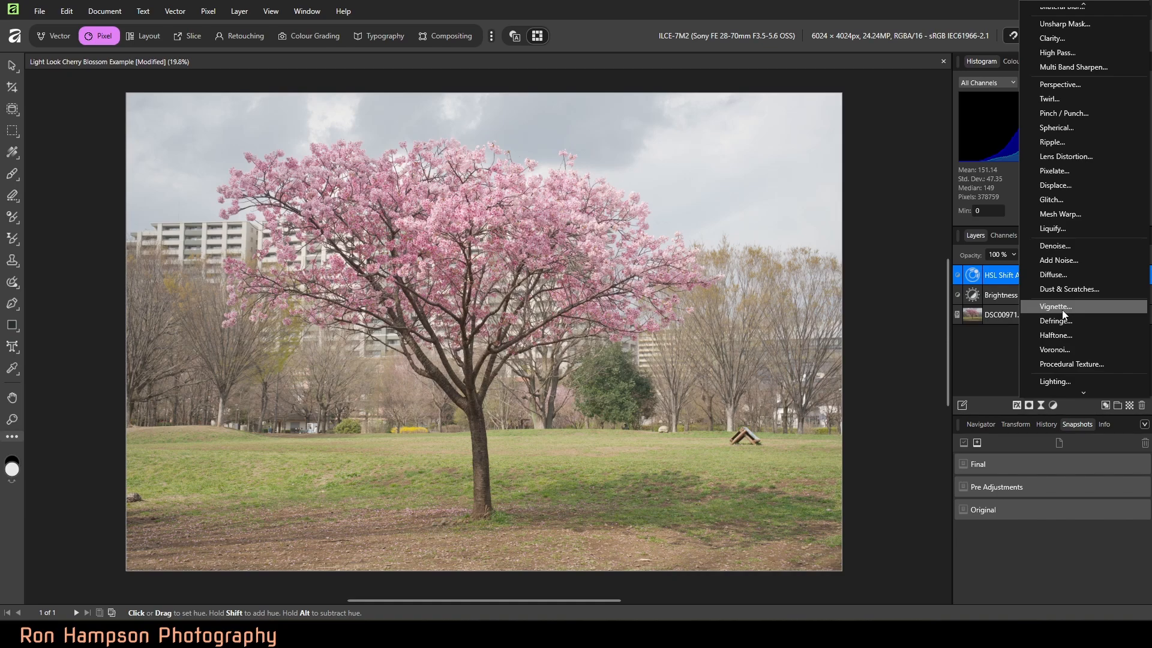
pyautogui.click(1055, 307)
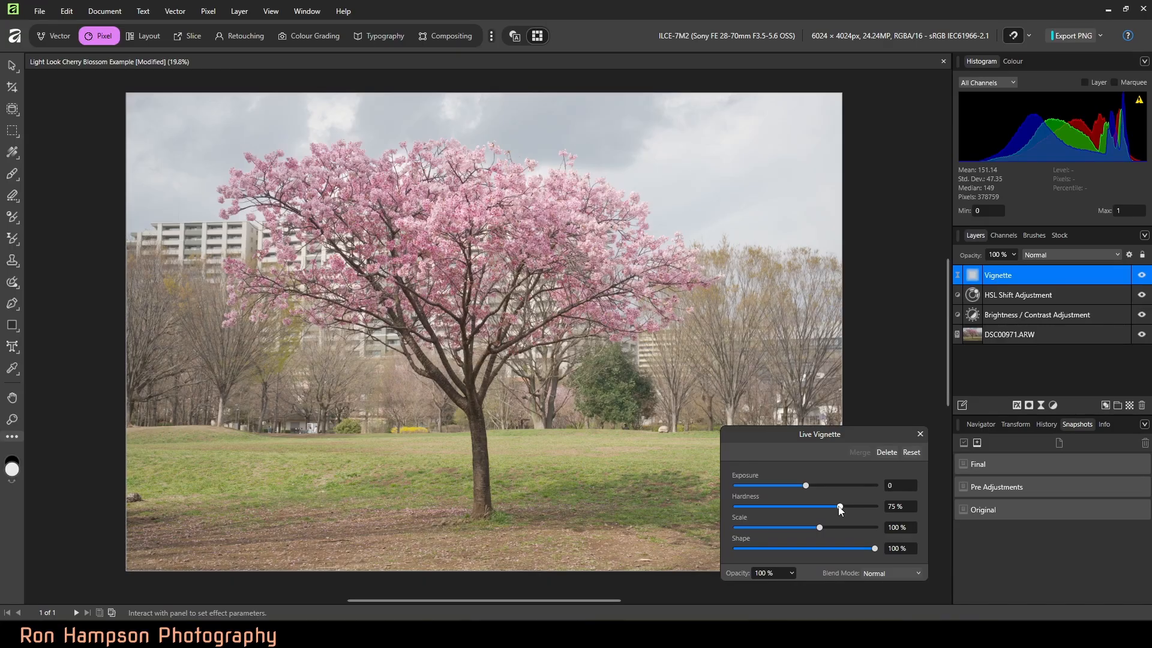
pyautogui.moveTo(806, 486); pyautogui.dragTo(744, 485)
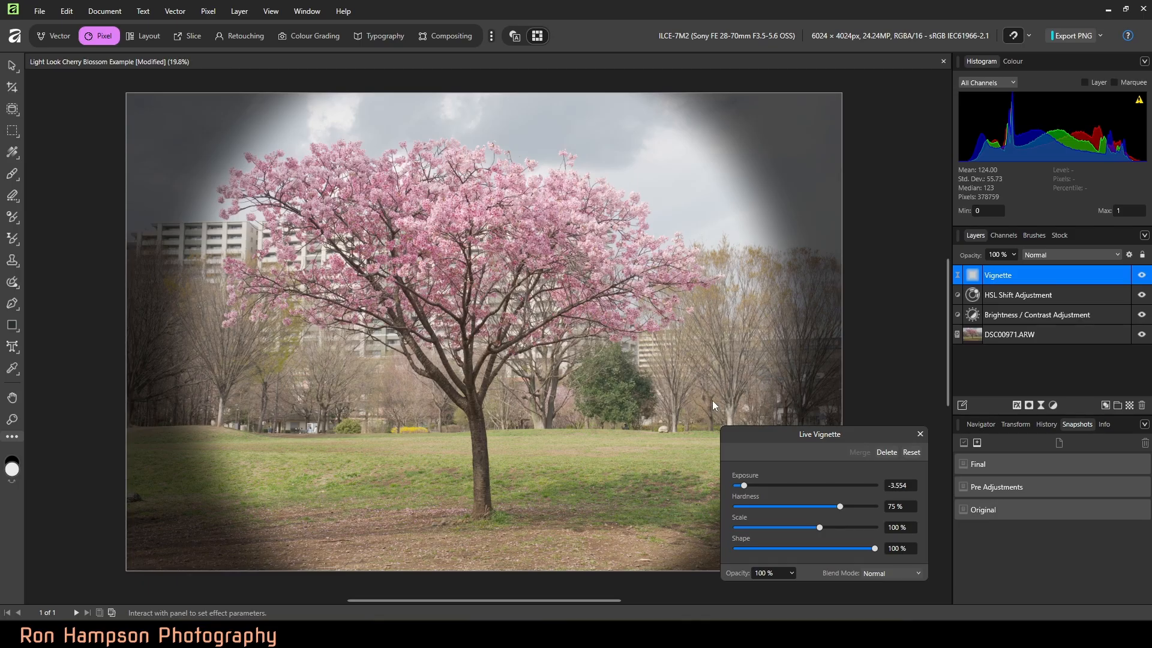
pyautogui.doubleClick(745, 486)
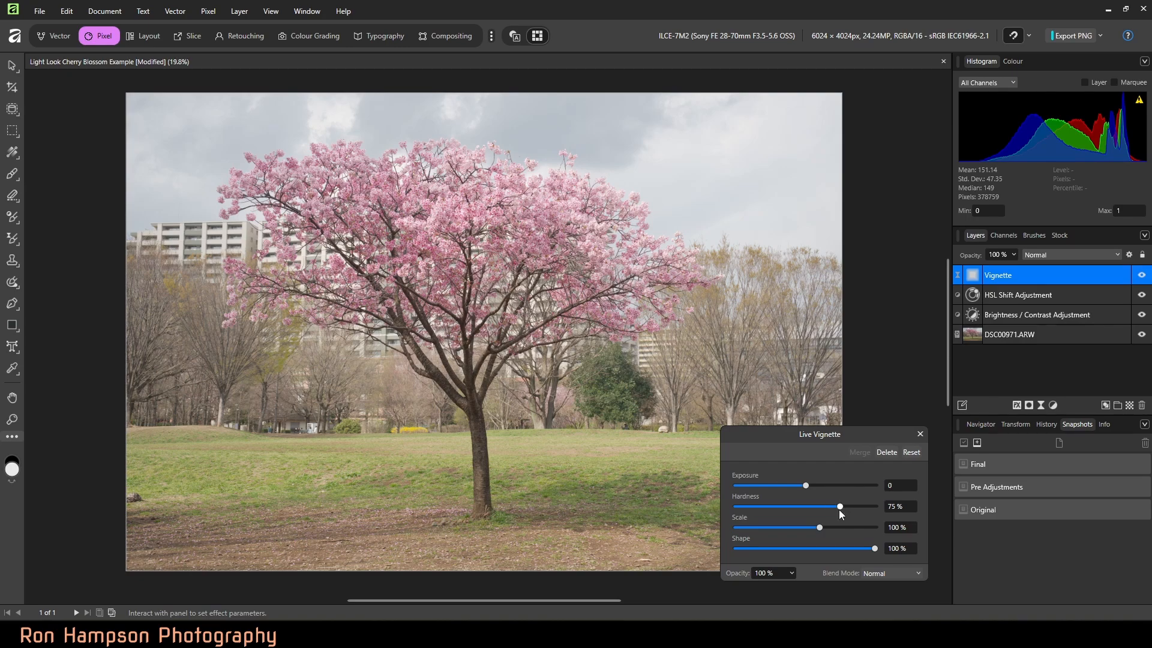
# Step: Set the vignette's hardness to 35%, scale to 145% and exposure to about -1.253, and close its settings
pyautogui.moveTo(841, 509); pyautogui.dragTo(804, 487)
pyautogui.moveTo(805, 488); pyautogui.dragTo(790, 488)
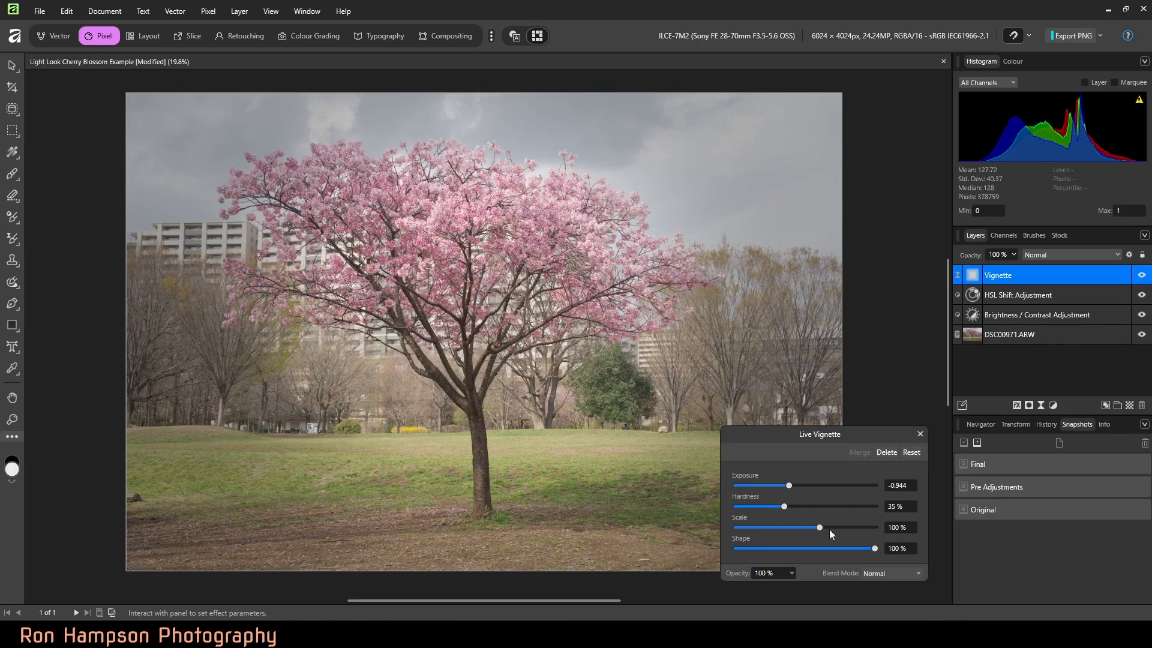
pyautogui.moveTo(820, 528)
pyautogui.mouseDown()
pyautogui.moveTo(844, 530)
pyautogui.moveTo(834, 528)
pyautogui.mouseUp()
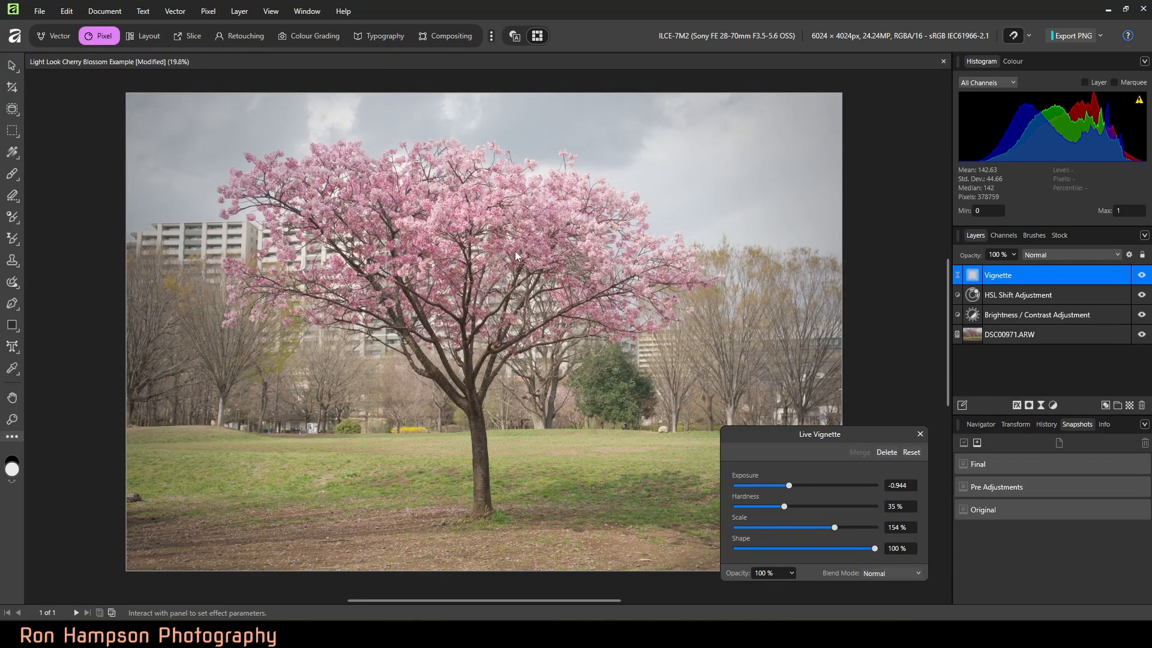
pyautogui.moveTo(836, 528); pyautogui.dragTo(834, 528)
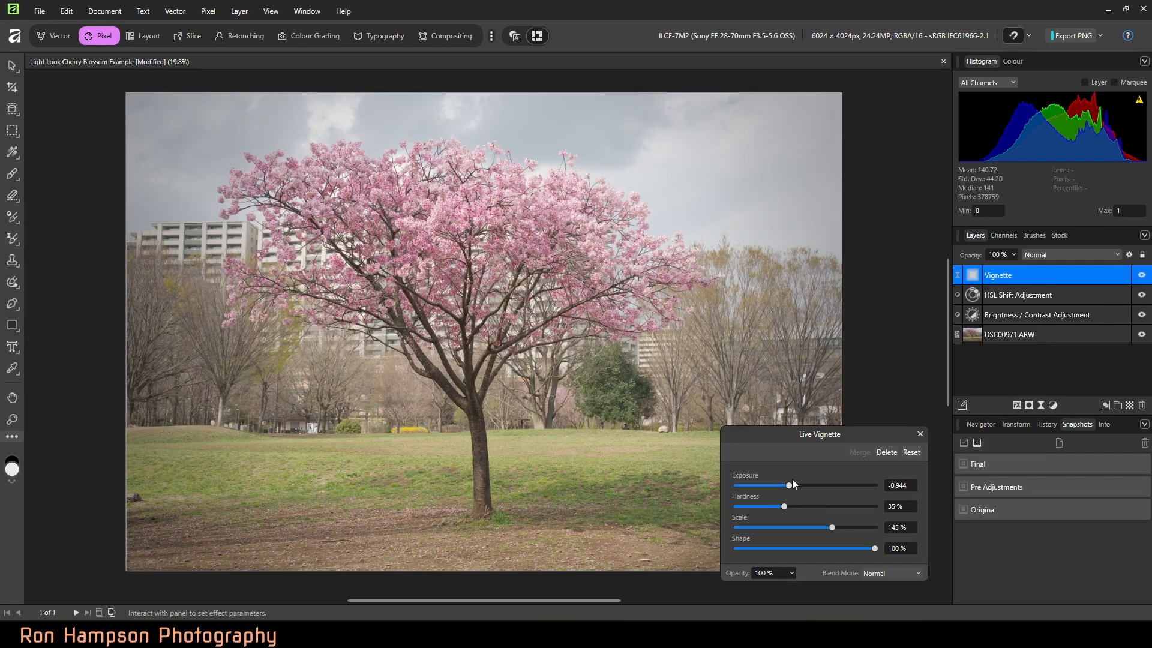
pyautogui.moveTo(789, 486); pyautogui.dragTo(783, 485)
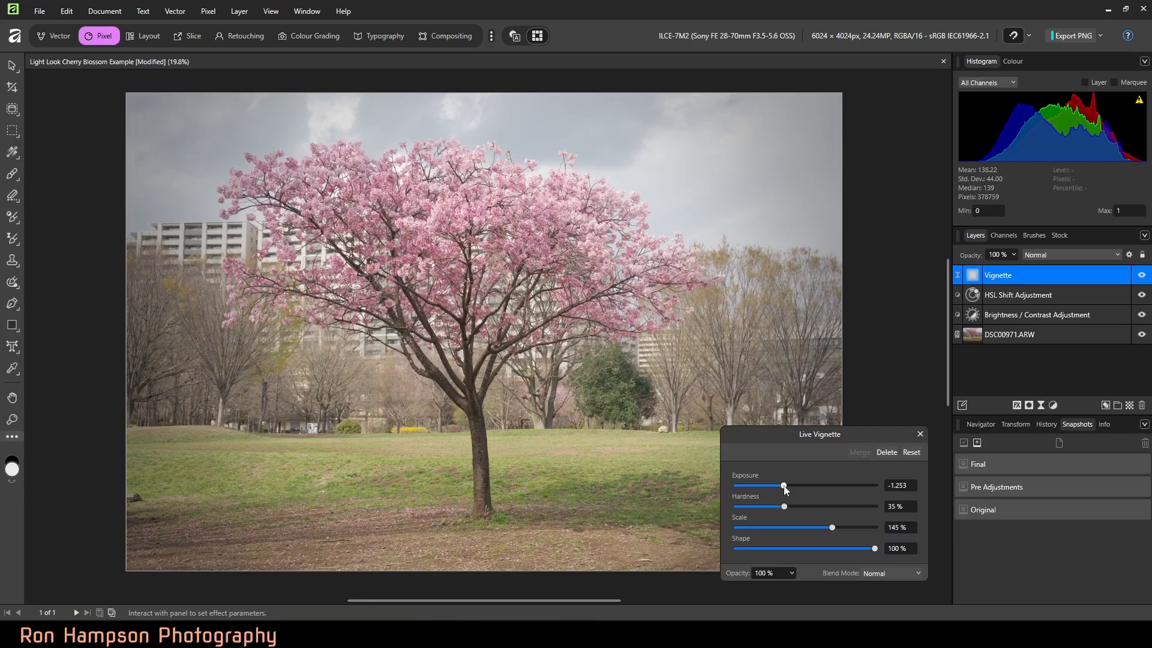
pyautogui.click(920, 433)
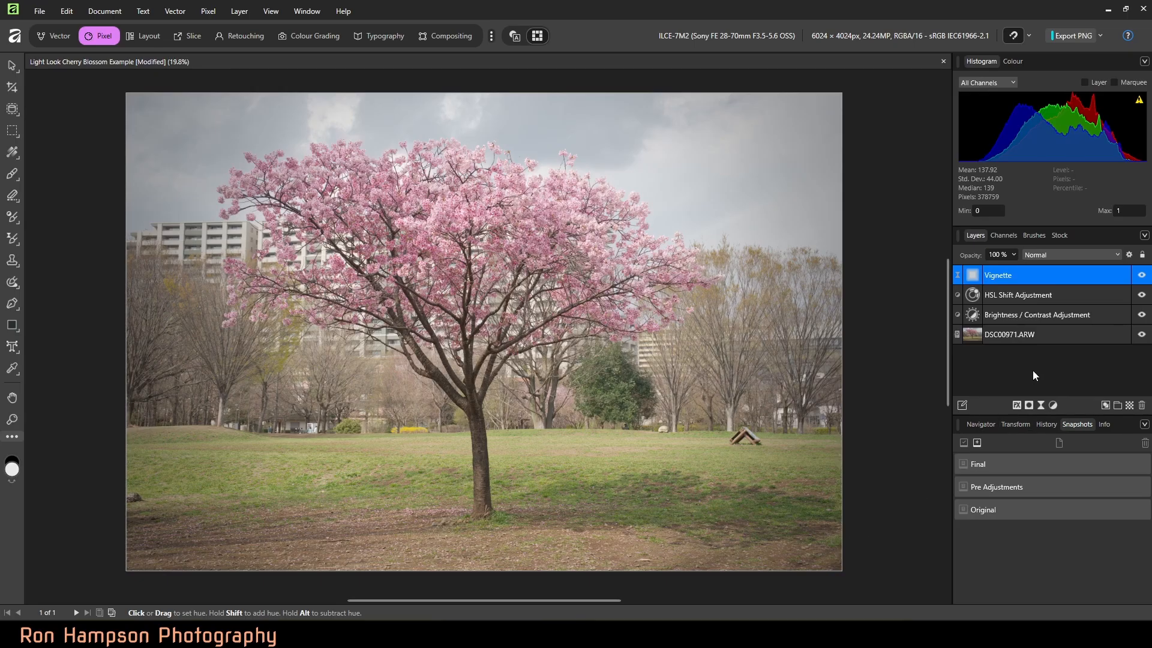
# Step: Add an empty pixel layer directly above the DSC00971.ARW layer
pyautogui.click(1036, 333)
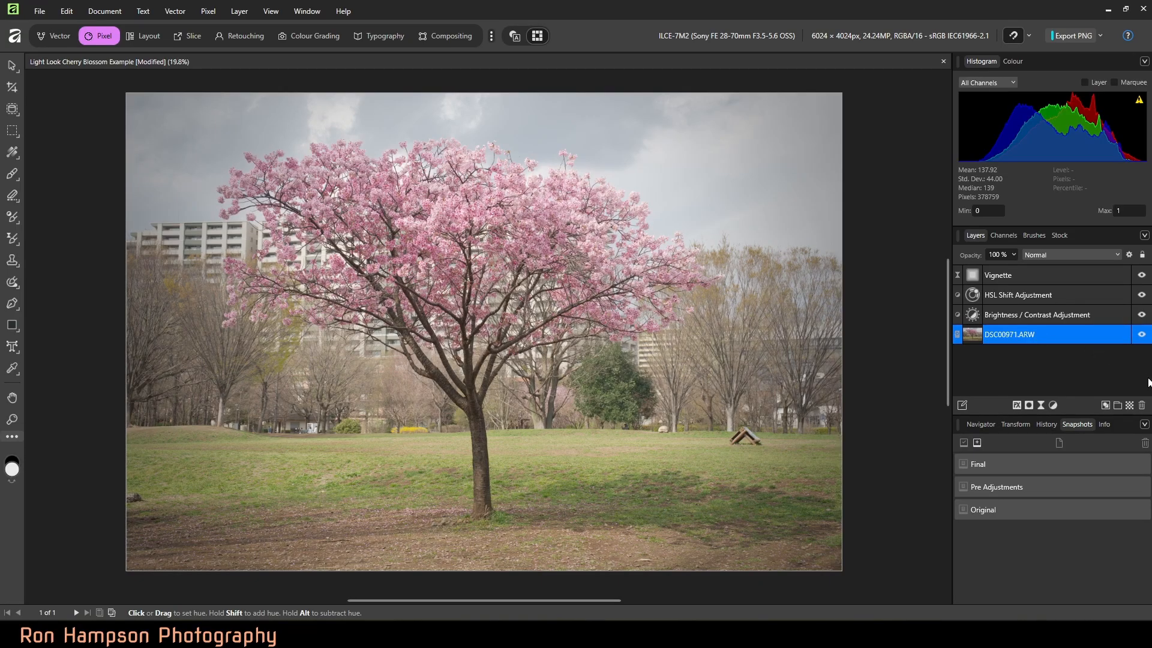
pyautogui.click(1128, 406)
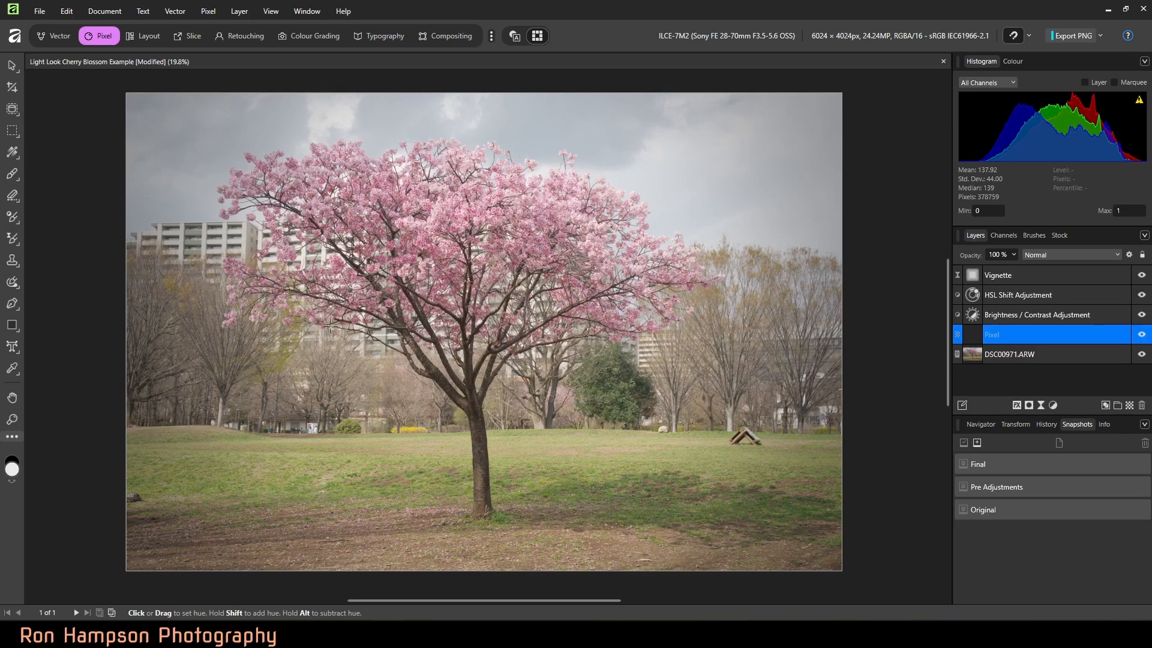
# Step: Set up the Inpainting Brush at 213 px, try it with Current Layer as source, and switch the source to Current Layer & Below
pyautogui.click(12, 281)
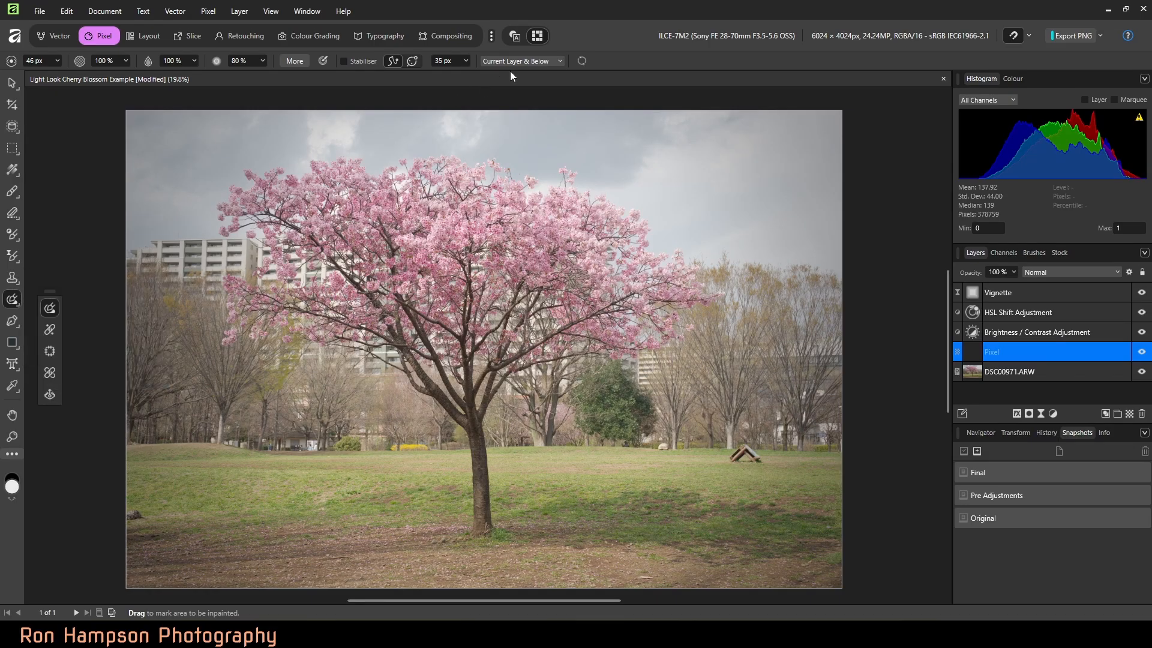
pyautogui.click(557, 61)
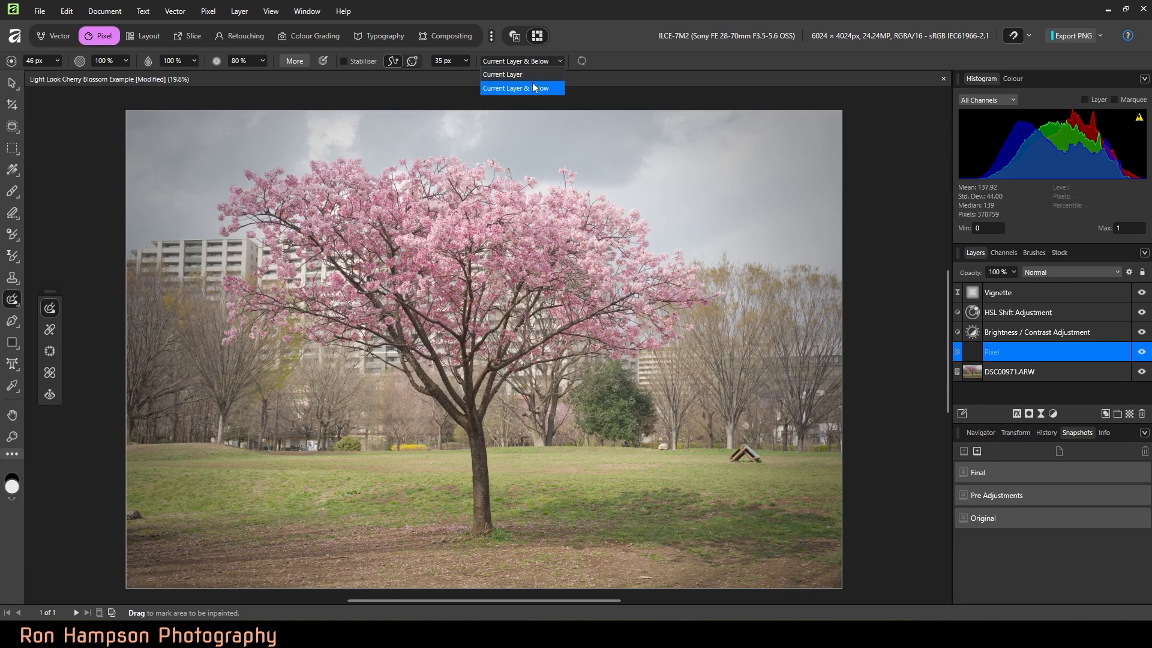
pyautogui.click(520, 75)
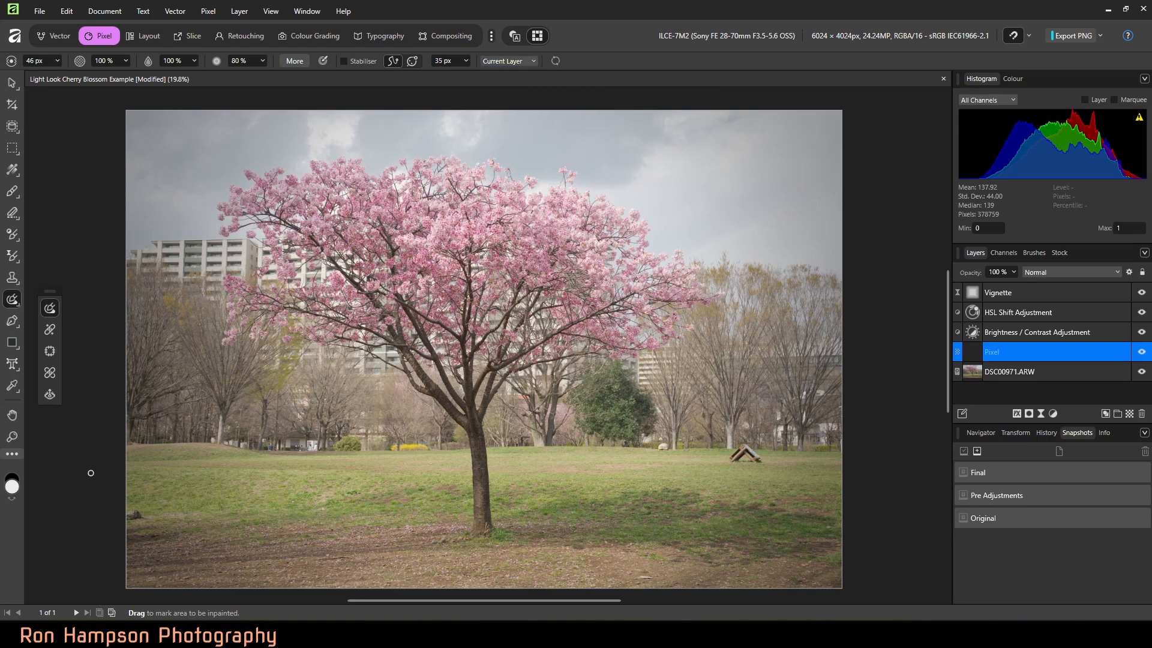
pyautogui.press(']')
pyautogui.press(']')
pyautogui.press(']')
pyautogui.press(']')
pyautogui.press(']')
pyautogui.moveTo(133, 512); pyautogui.dragTo(291, 512)
pyautogui.click(534, 62)
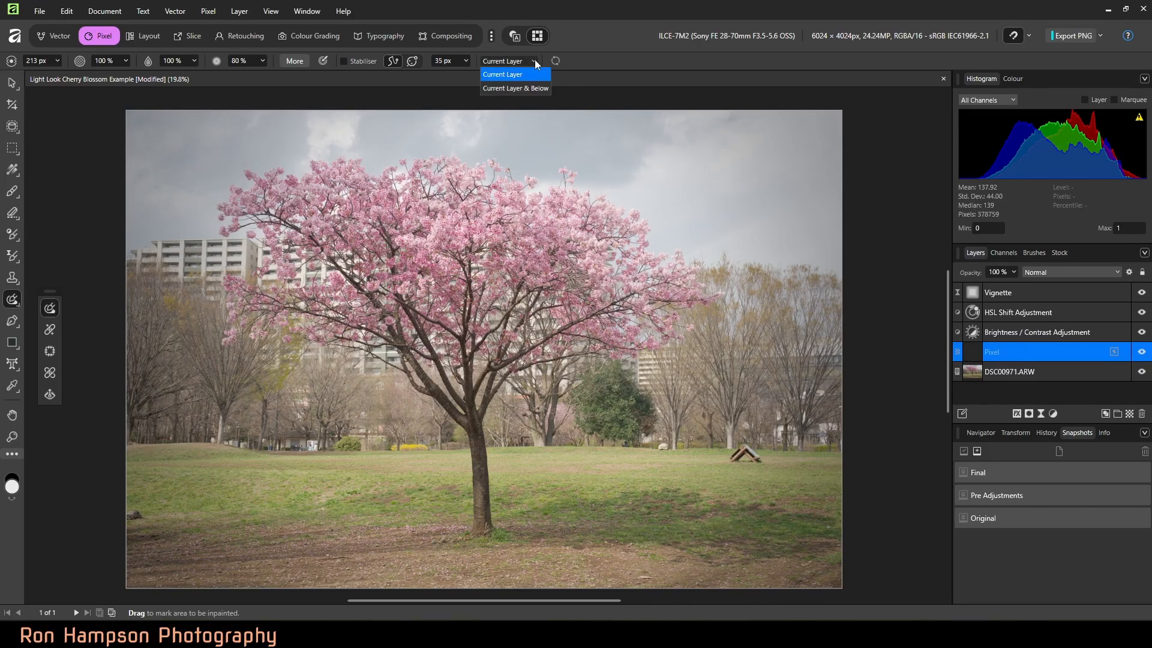
pyautogui.click(530, 88)
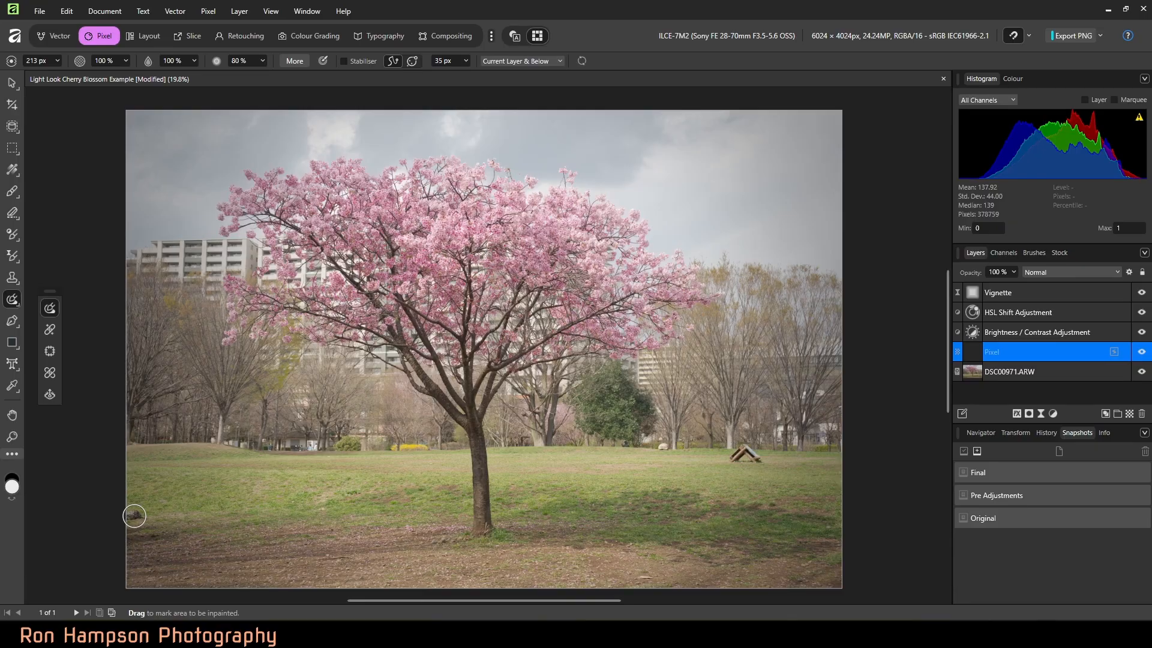
# Step: Inpaint the small dark object at the meadow's left edge and the wooden structure on the right, checking the pixel layer's effect
pyautogui.click(135, 515)
pyautogui.click(1143, 352)
pyautogui.click(1142, 352)
pyautogui.moveTo(753, 459); pyautogui.dragTo(735, 460)
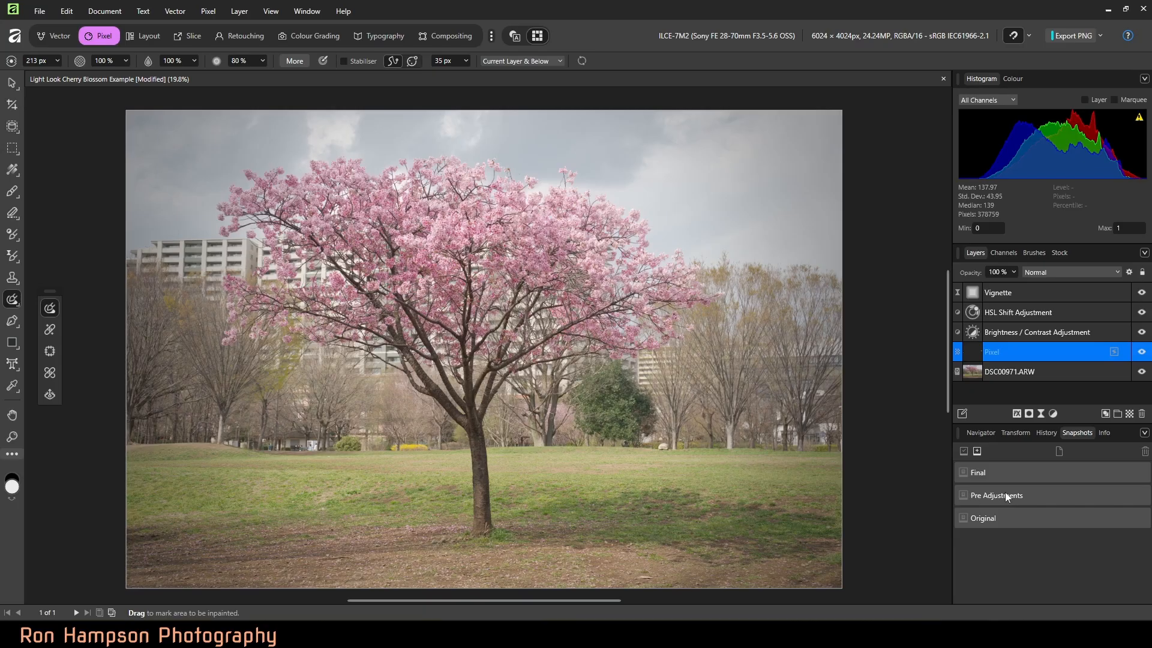
# Step: Delete every layer above DSC00971.ARW and save the remaining state as a document snapshot named "pre adjustment"
pyautogui.keyDown('shift'); pyautogui.click(1063, 292); pyautogui.keyUp('shift')
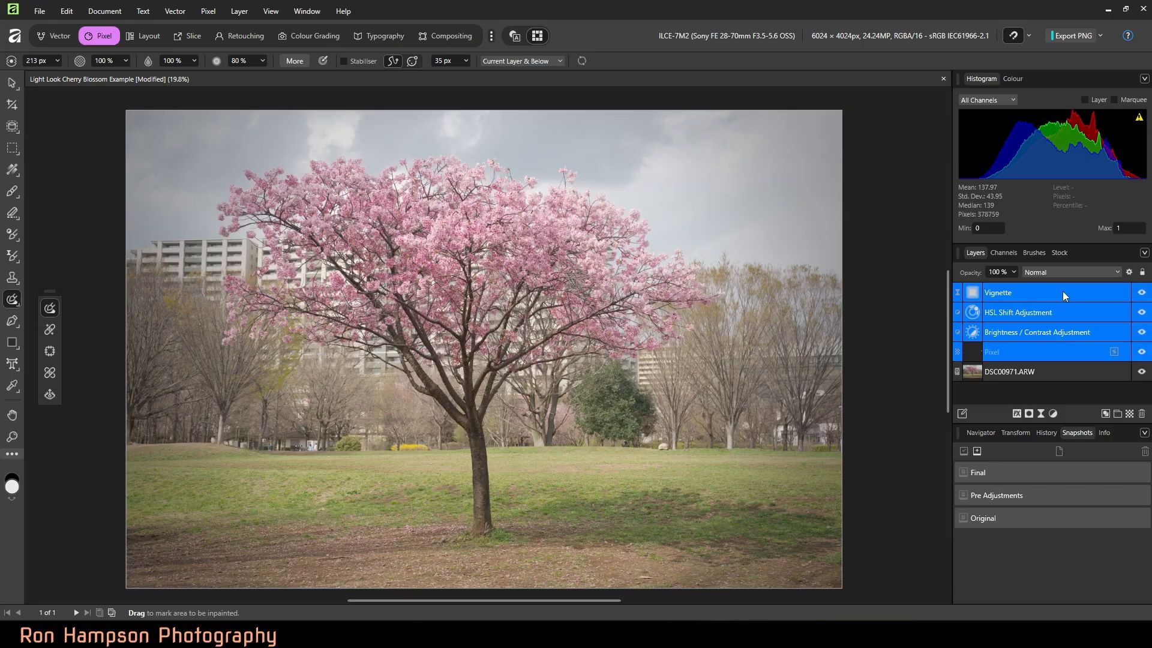
pyautogui.click(1142, 414)
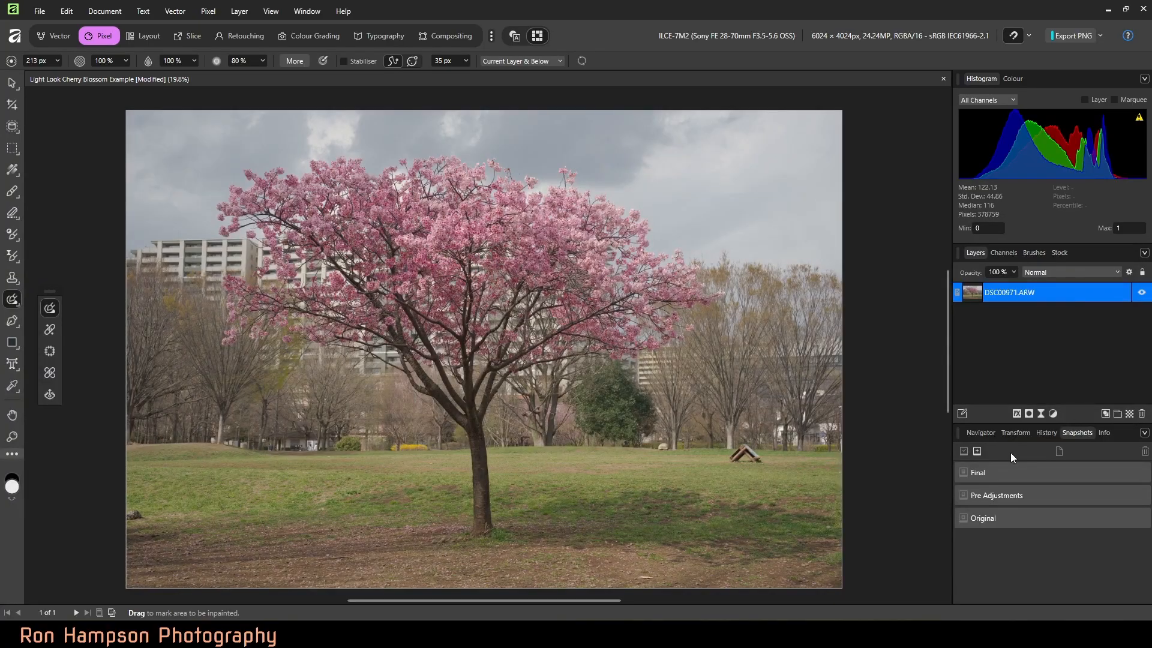
pyautogui.click(976, 451)
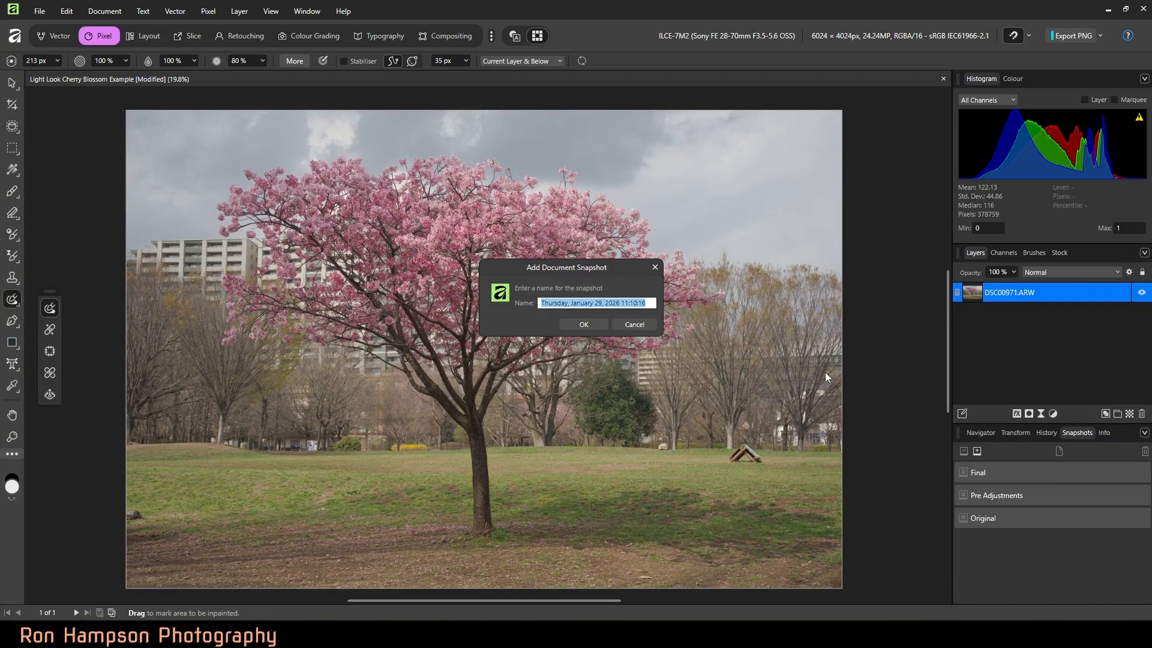
pyautogui.write('p')
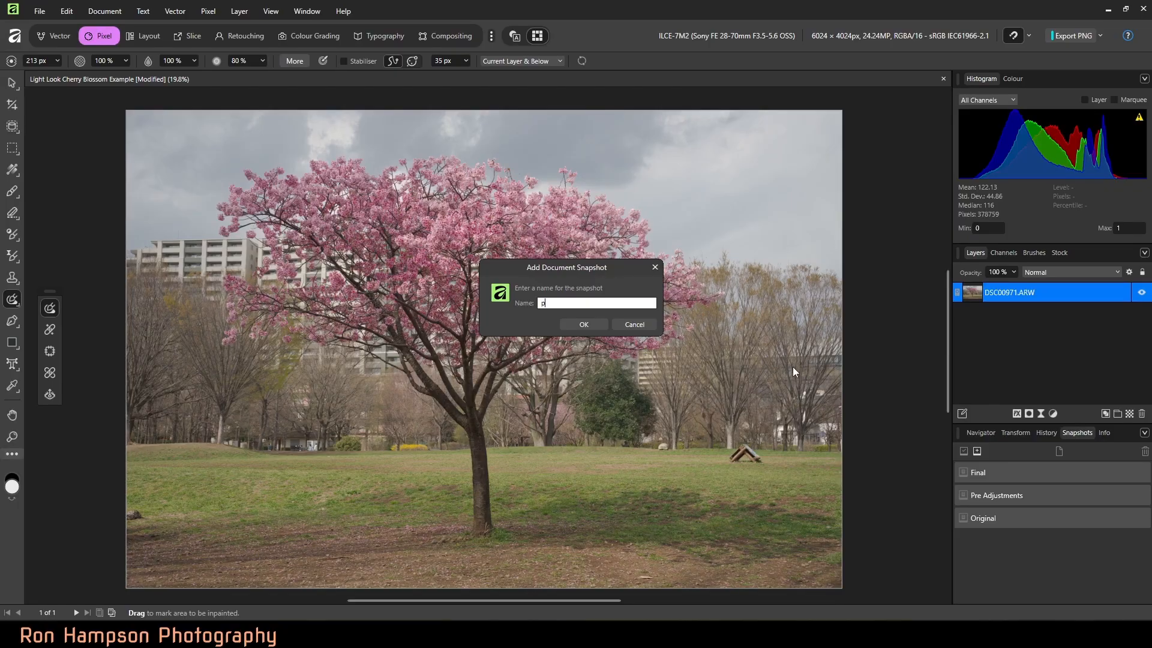
pyautogui.write('re adjustment')
pyautogui.click(584, 323)
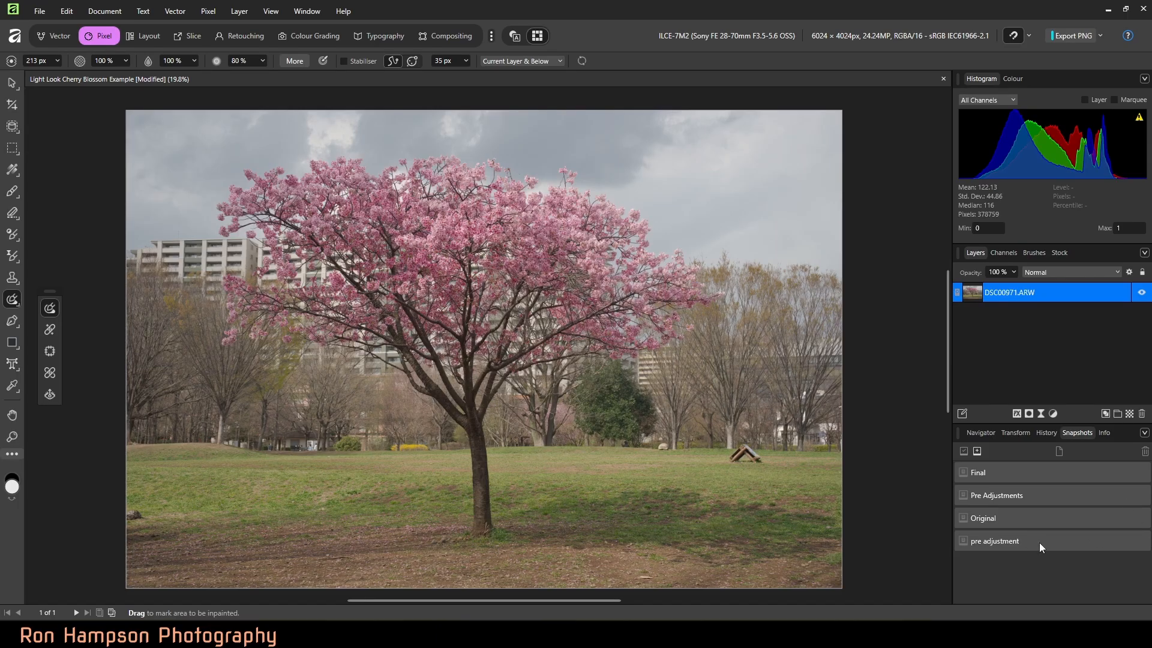
# Step: Compare the edit stages by restoring the Final, pre adjustment and Original snapshots in turn, and return to Final
pyautogui.click(985, 471)
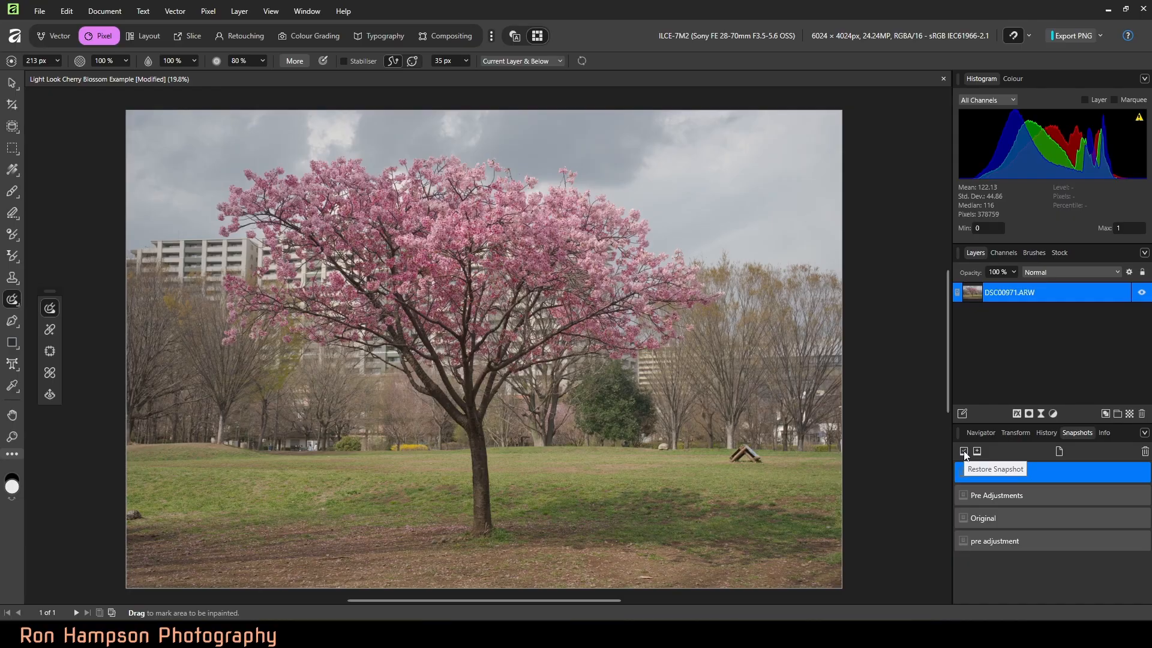
pyautogui.click(963, 451)
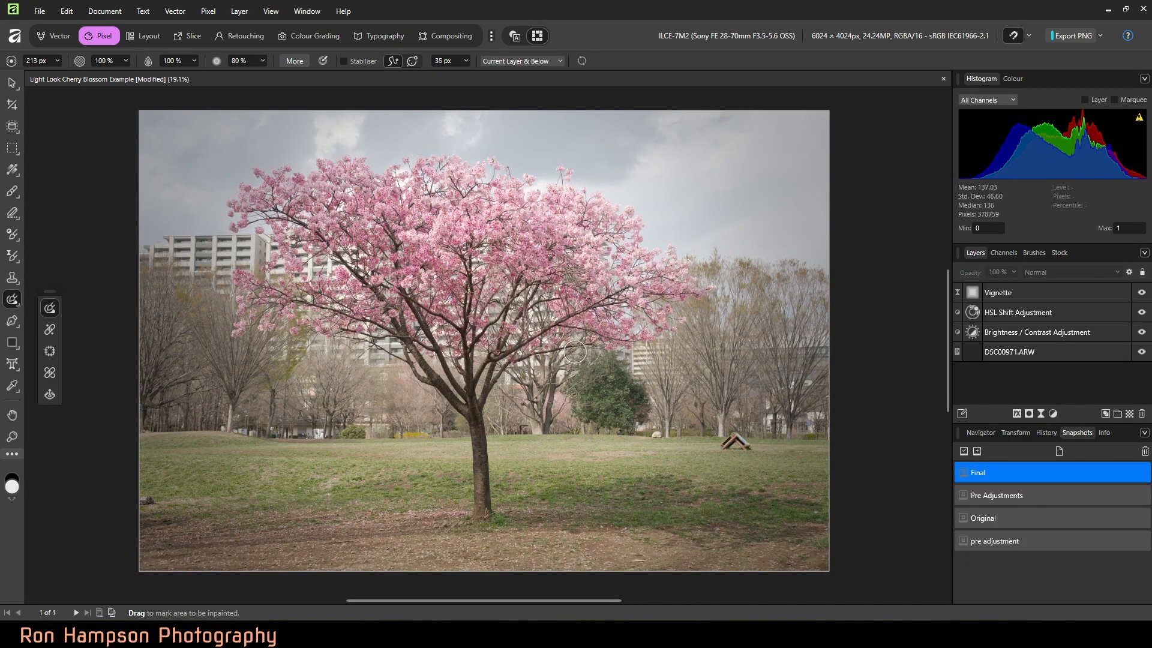
pyautogui.click(1001, 541)
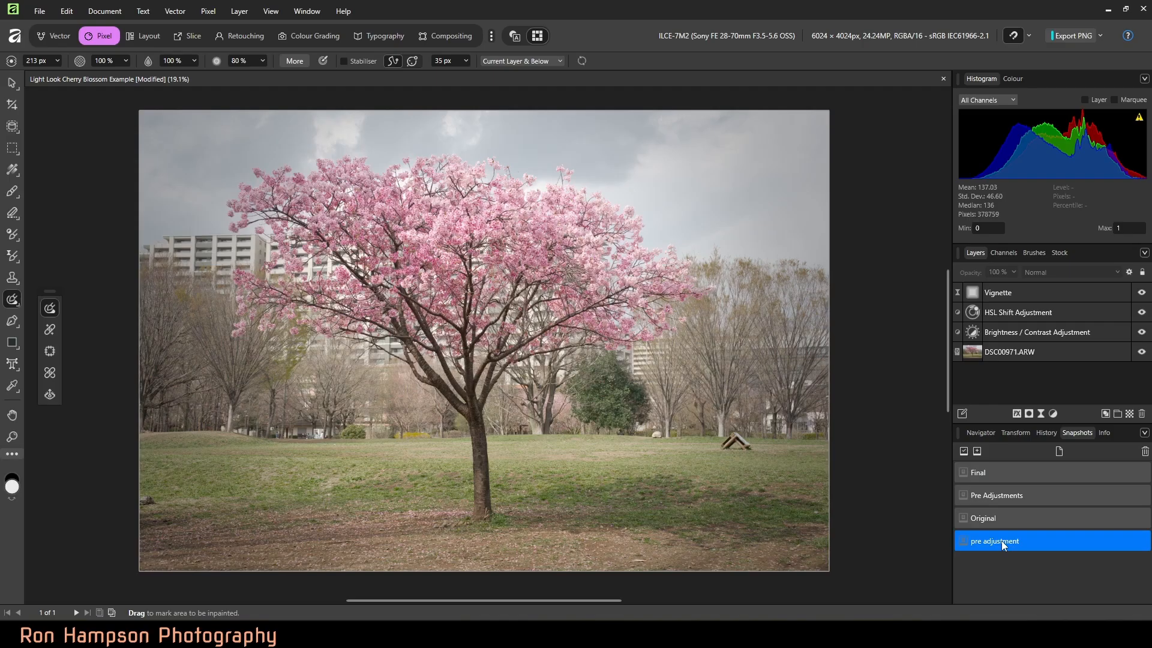
pyautogui.click(963, 450)
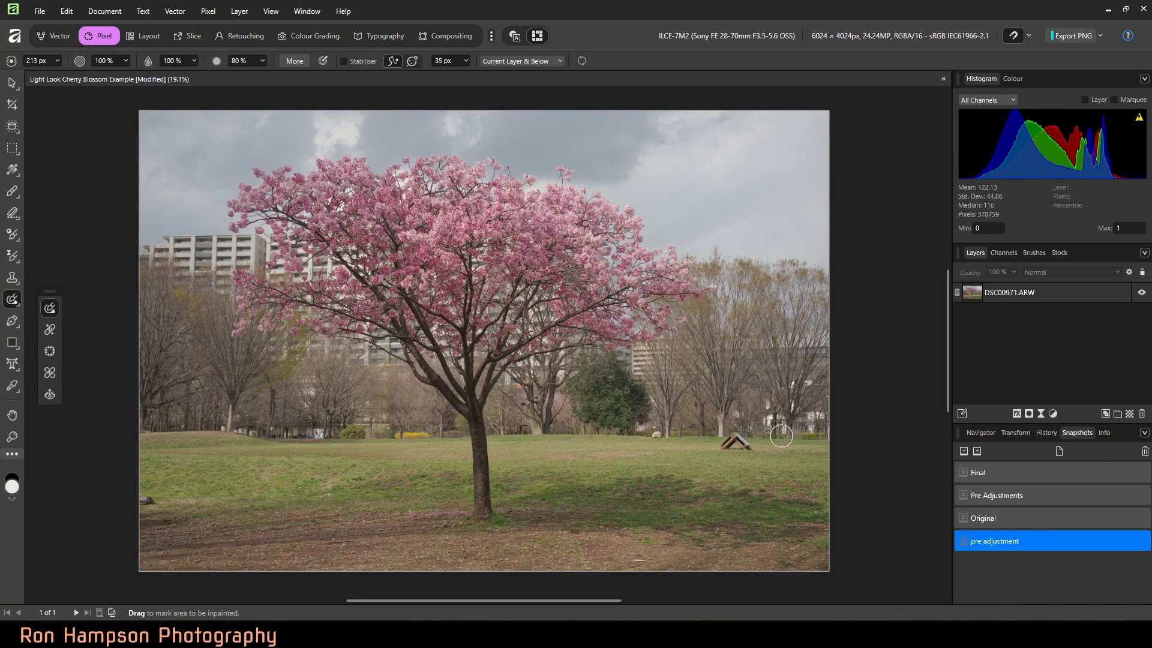
pyautogui.click(987, 517)
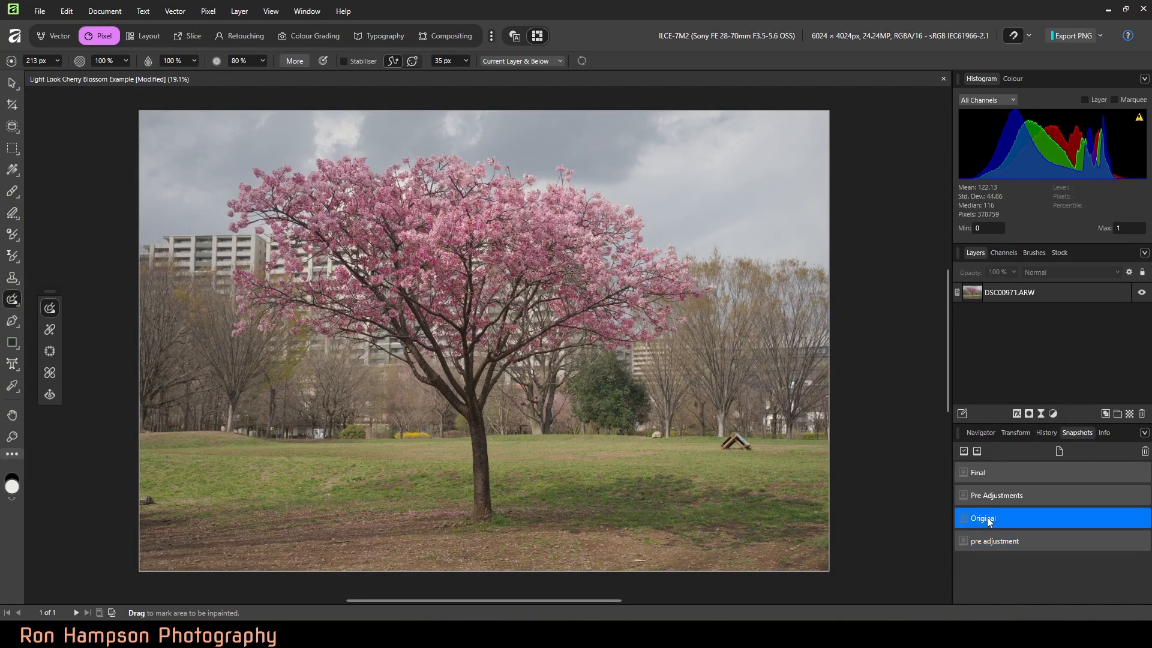
pyautogui.click(961, 452)
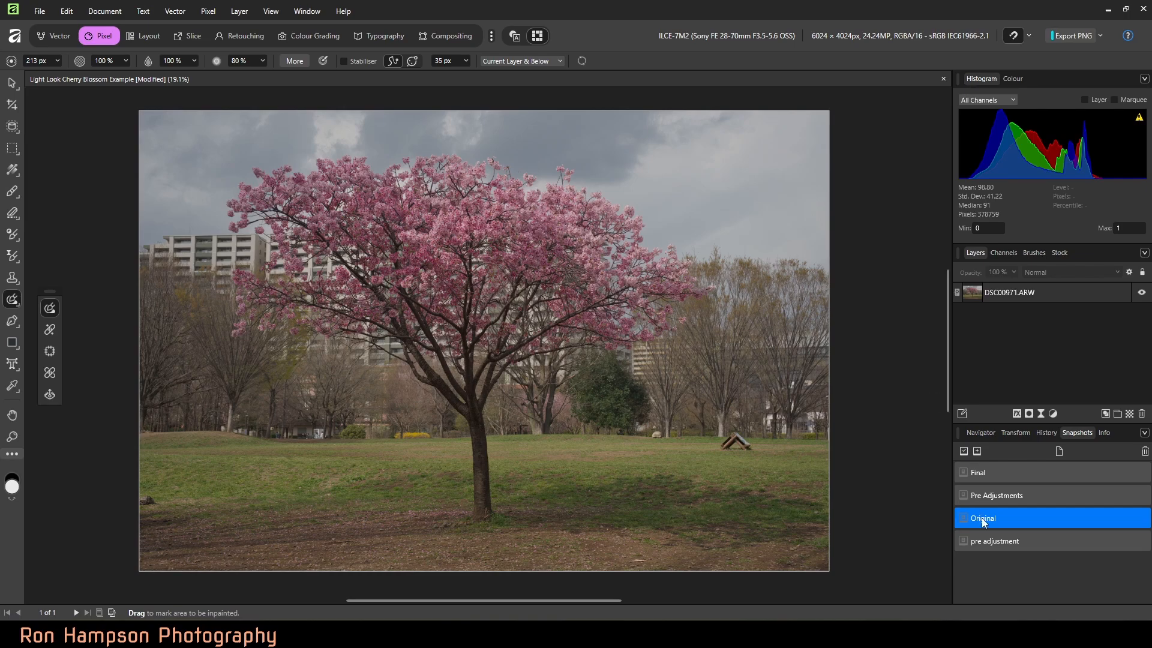
pyautogui.click(983, 473)
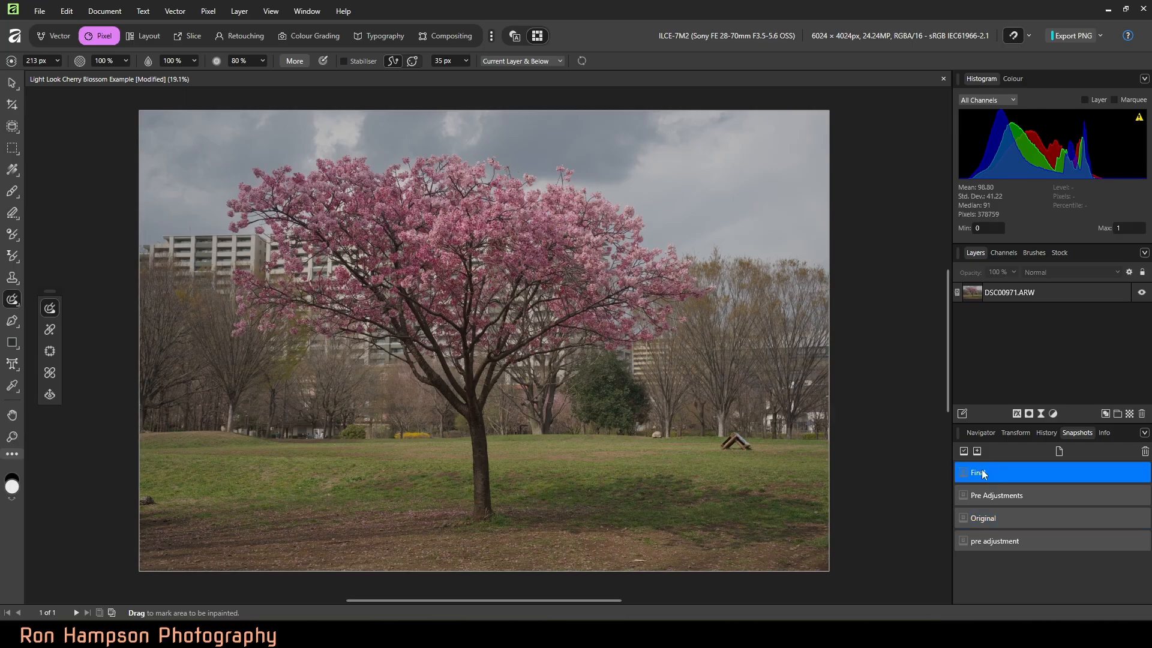
pyautogui.click(964, 451)
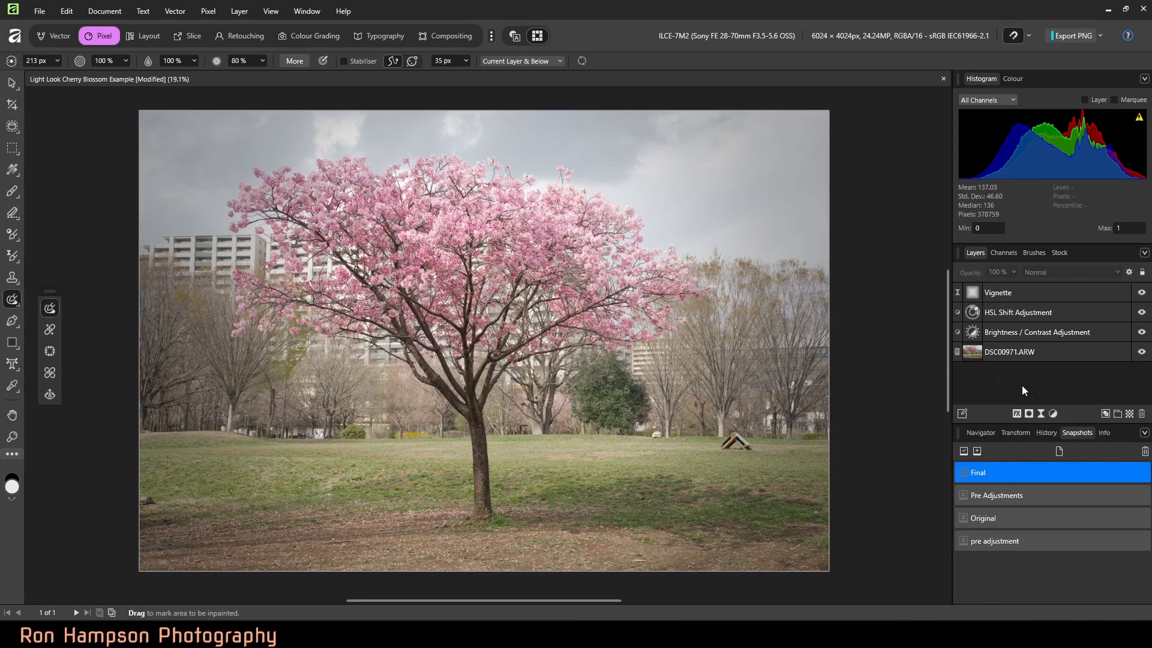
# Step: Add a pixel layer directly above DSC00971.ARW and inpaint the dark object at the left edge and the wooden structure on it
pyautogui.click(1038, 350)
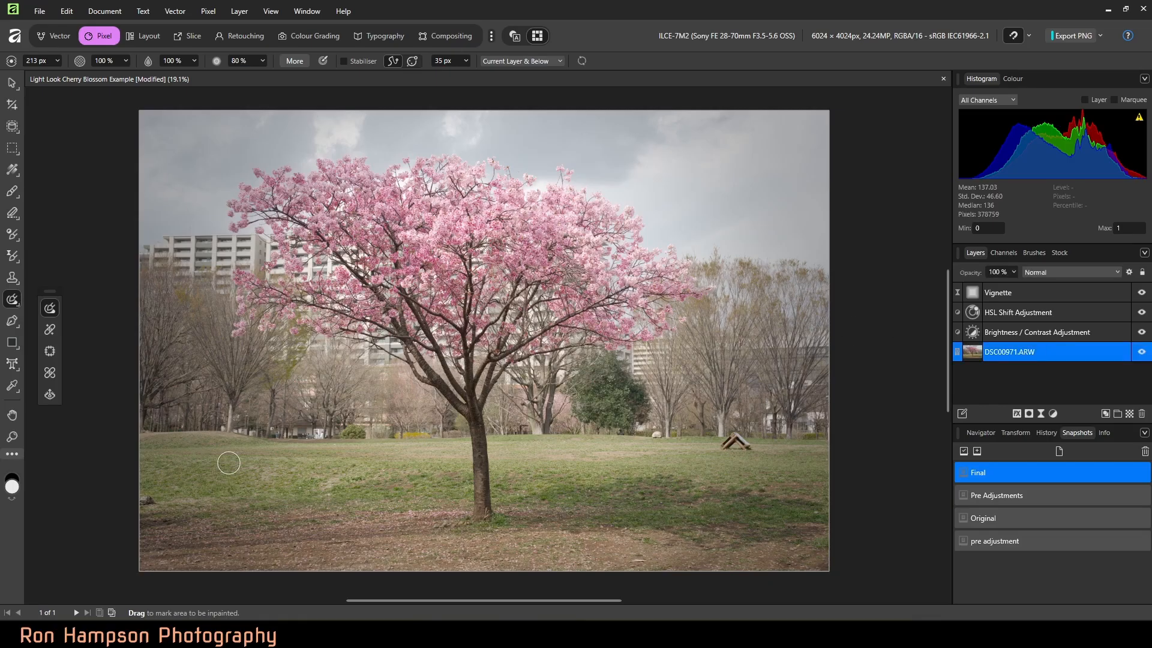
pyautogui.click(1129, 414)
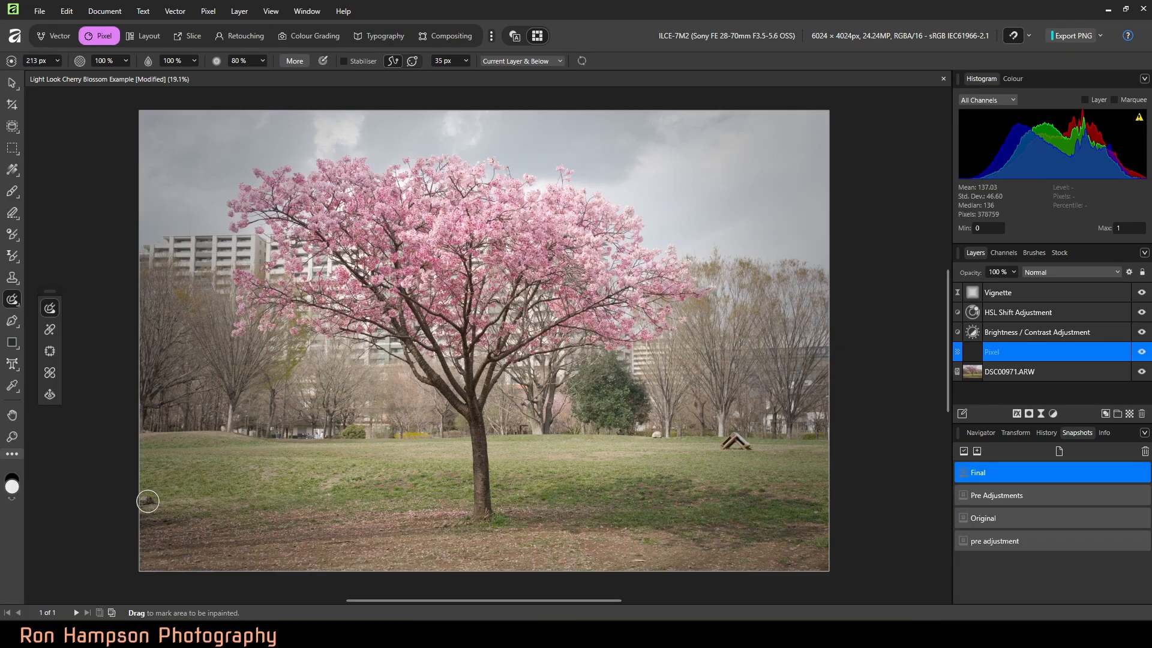
pyautogui.click(148, 501)
pyautogui.moveTo(751, 446); pyautogui.dragTo(725, 447)
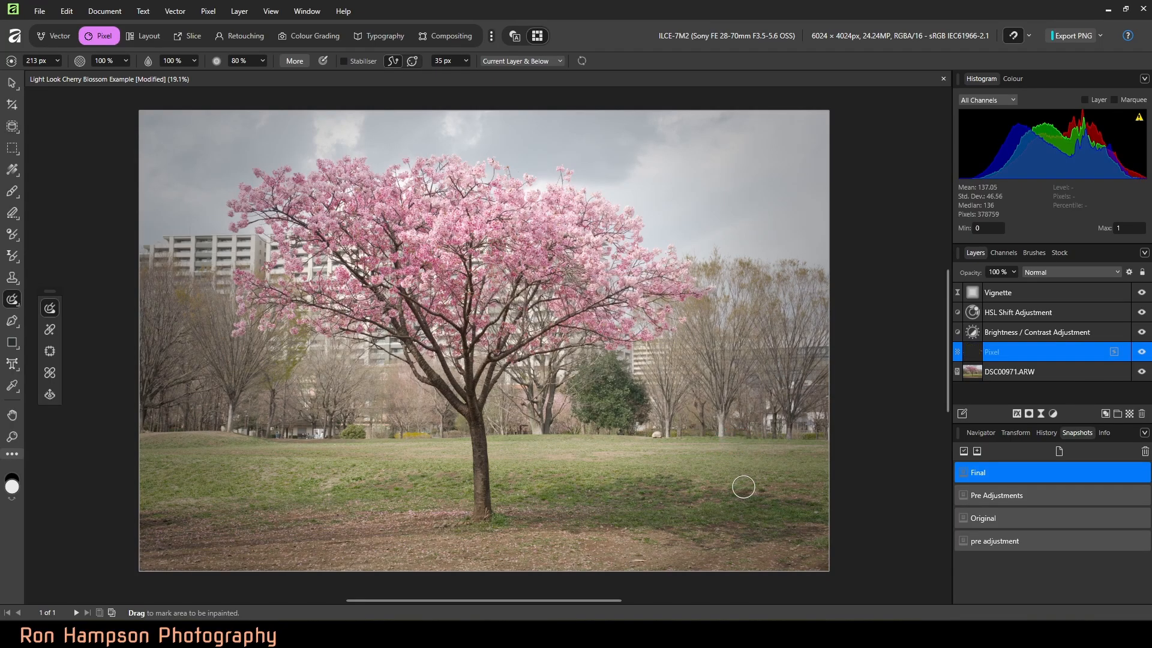
# Step: Save the retouched photo as a document snapshot named "New Final"
pyautogui.click(977, 451)
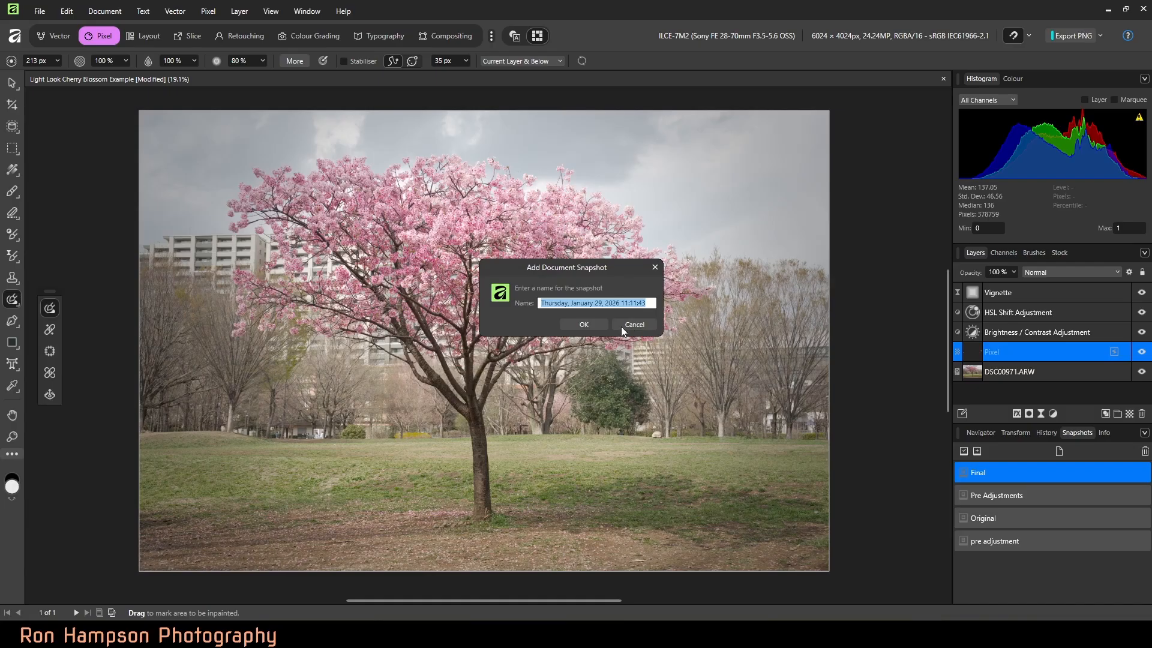
pyautogui.write('New')
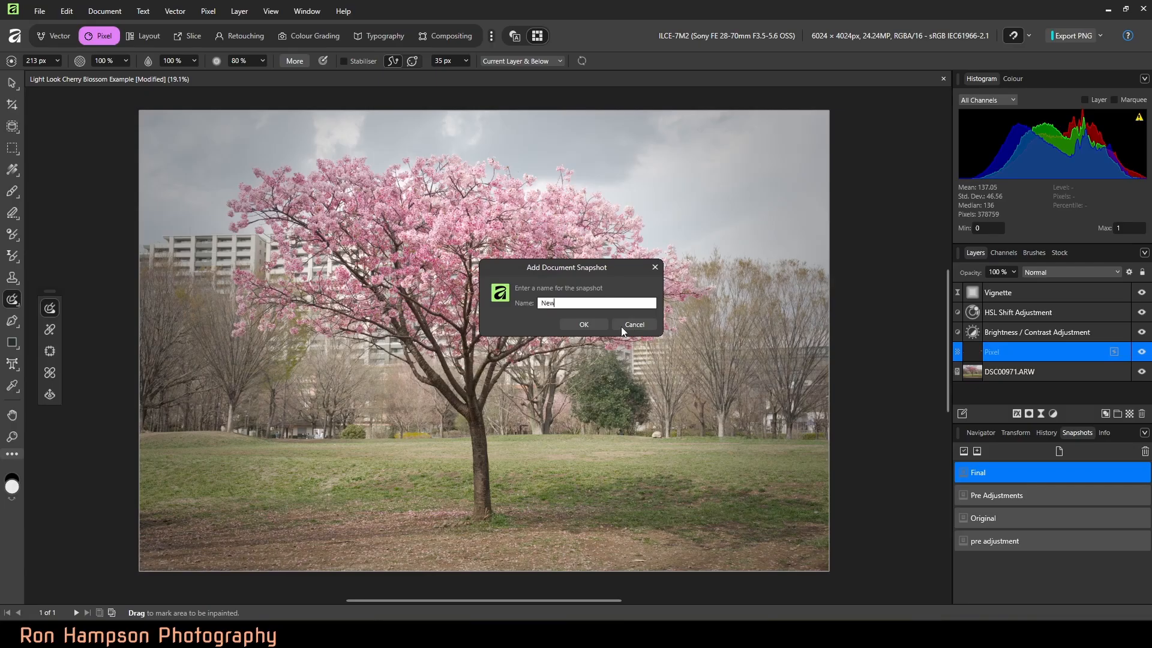
pyautogui.write(' Final')
pyautogui.press('Return')
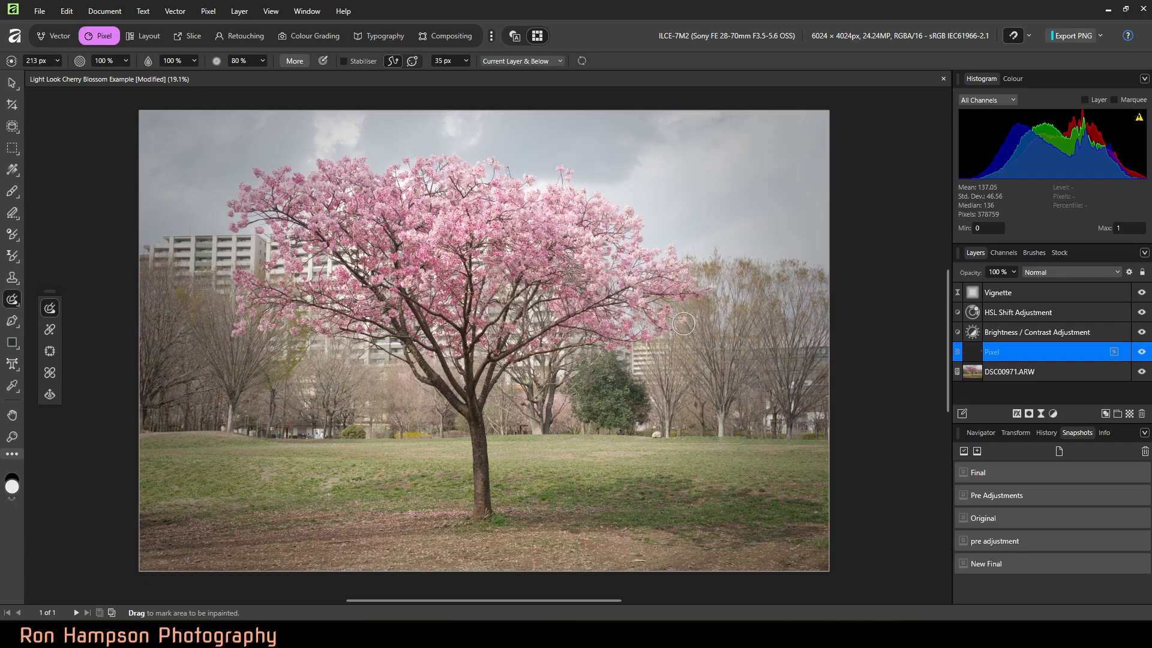
# Step: Restore the Final snapshot and then the New Final snapshot to compare the photo before and after inpainting
pyautogui.click(977, 476)
pyautogui.click(963, 450)
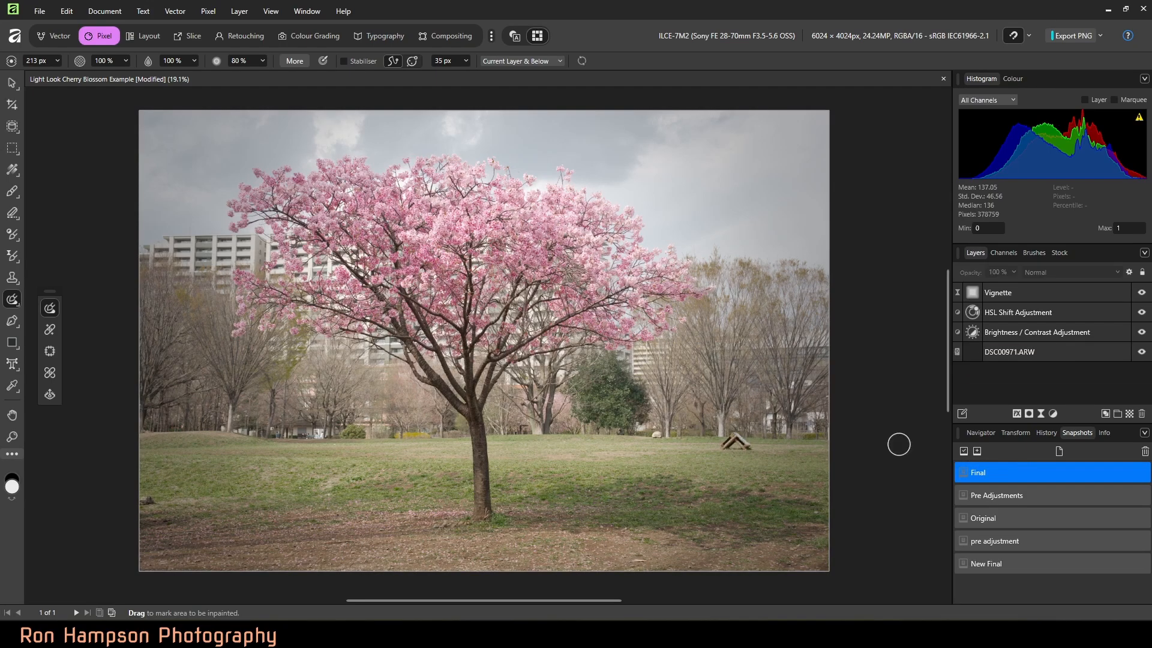
pyautogui.click(1000, 564)
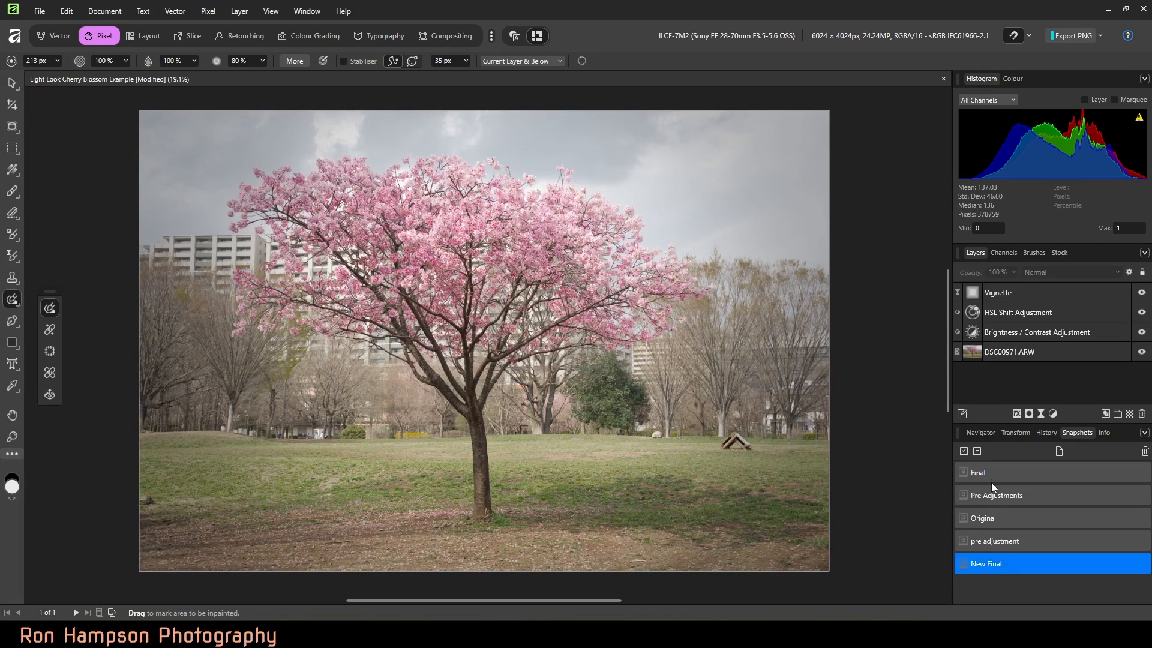
pyautogui.click(964, 450)
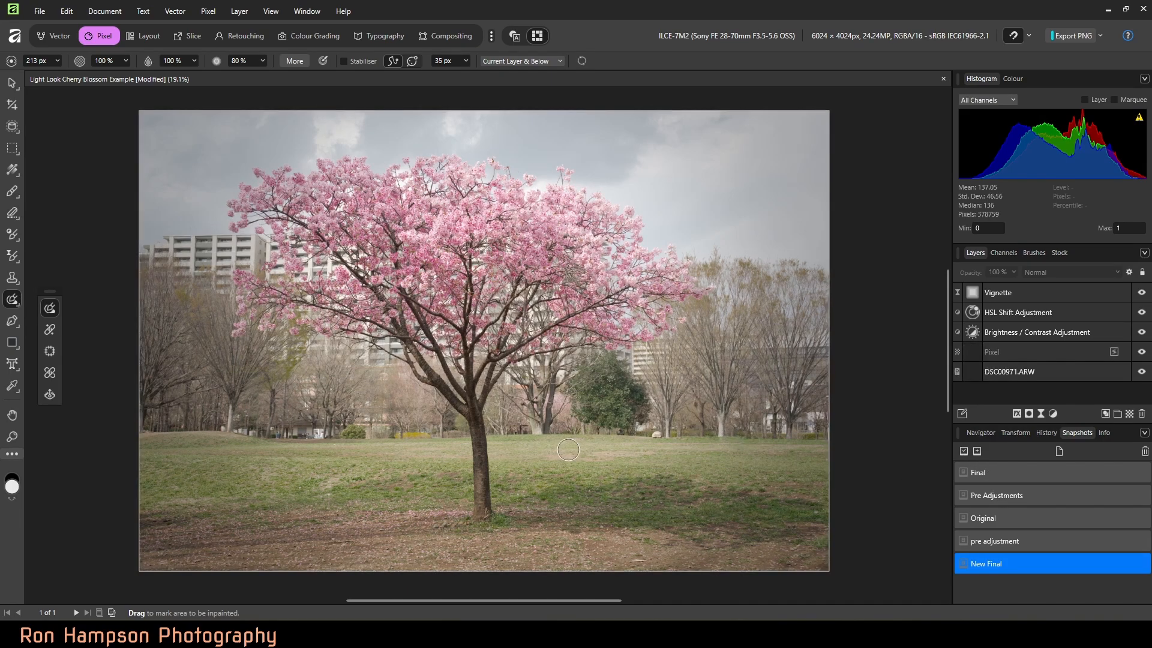